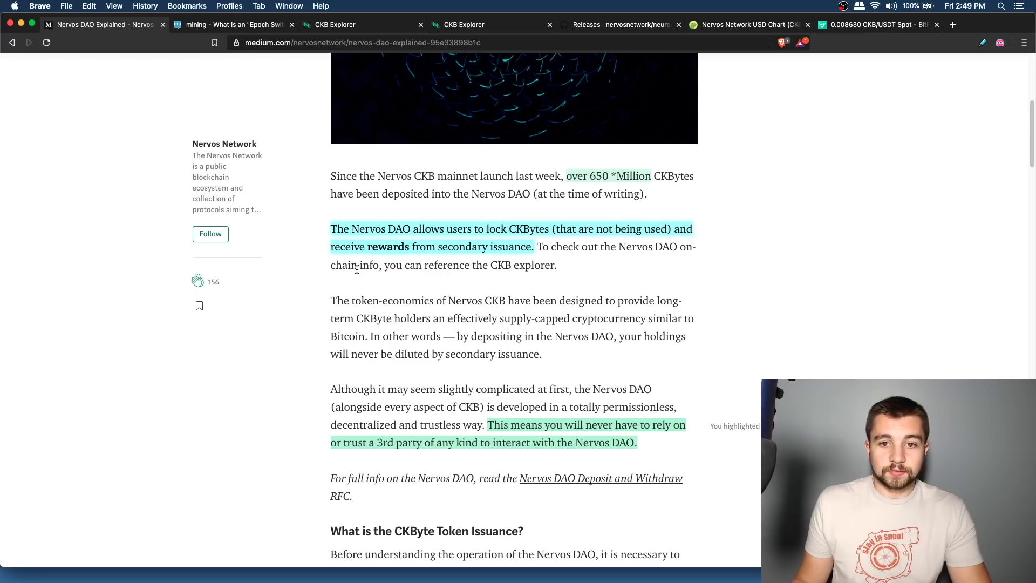
Read the article's introduction on locking CKBytes in the Nervos DAO, its rewards and its trustless design
{"action": "scroll", "coordinate": [377, 270], "scroll_direction": "down", "scroll_amount": 3}
{"action": "mouse_move", "coordinate": [495, 350]}
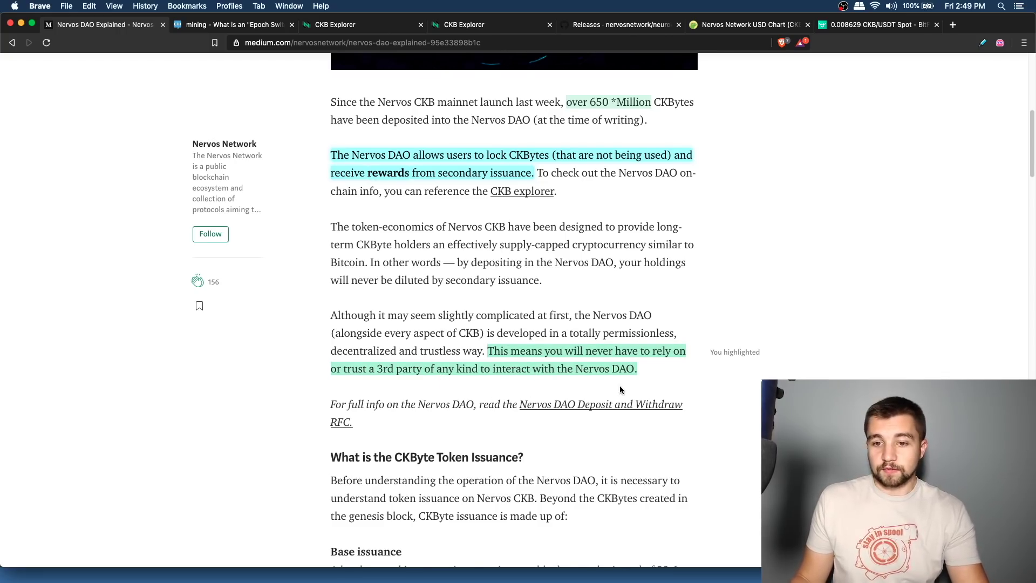
{"action": "scroll", "coordinate": [619, 385], "scroll_direction": "down", "scroll_amount": 1}
{"action": "mouse_move", "coordinate": [625, 375]}
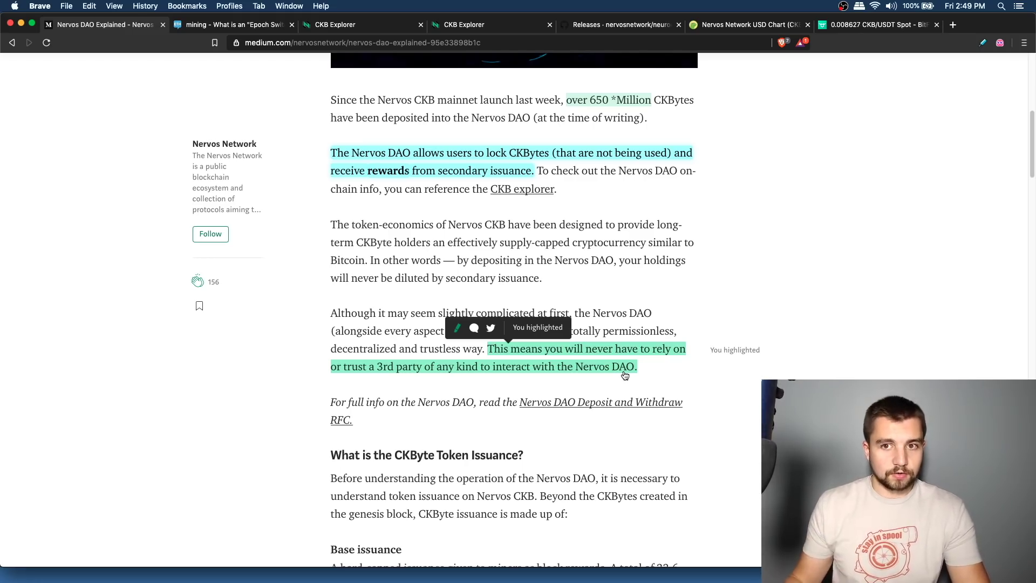
{"action": "scroll", "coordinate": [675, 345], "scroll_direction": "down", "scroll_amount": 3}
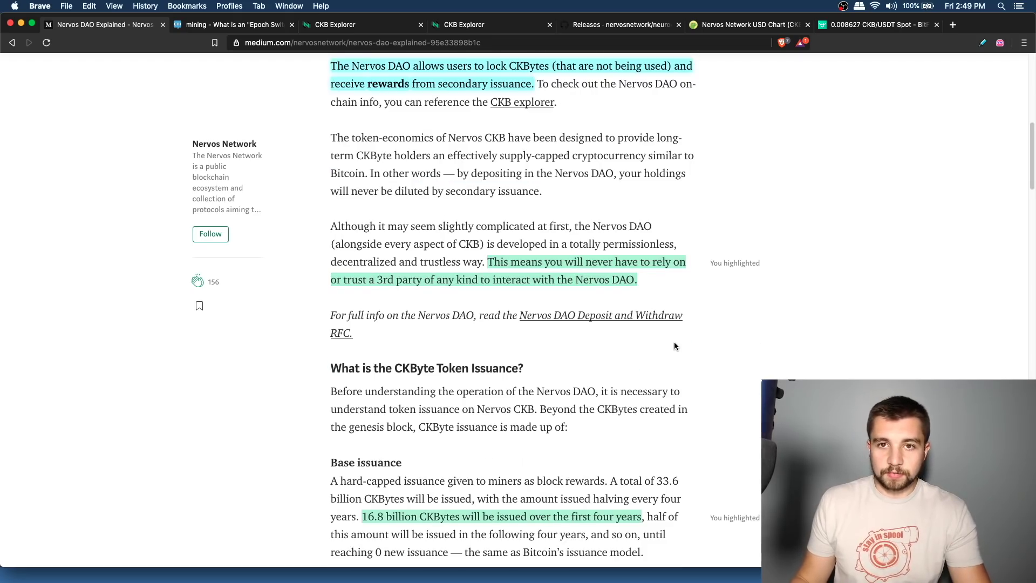
Read the CKByte token issuance section, covering base issuance, secondary issuance and dilution protection for Nervos DAO depositors
{"action": "scroll", "coordinate": [772, 334], "scroll_direction": "down", "scroll_amount": 3}
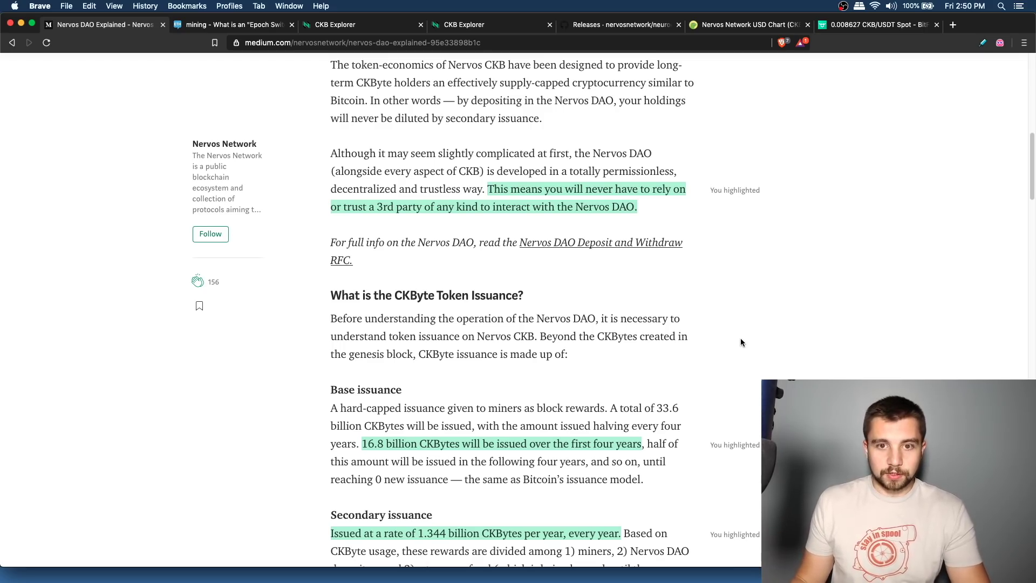
{"action": "scroll", "coordinate": [670, 352], "scroll_direction": "down", "scroll_amount": 2}
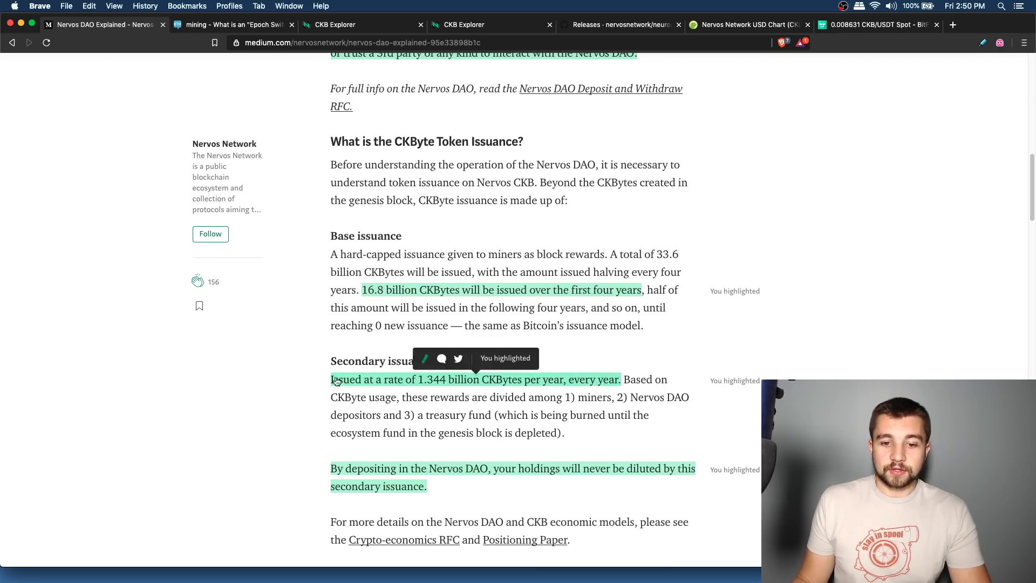
{"action": "scroll", "coordinate": [316, 374], "scroll_direction": "down", "scroll_amount": 3}
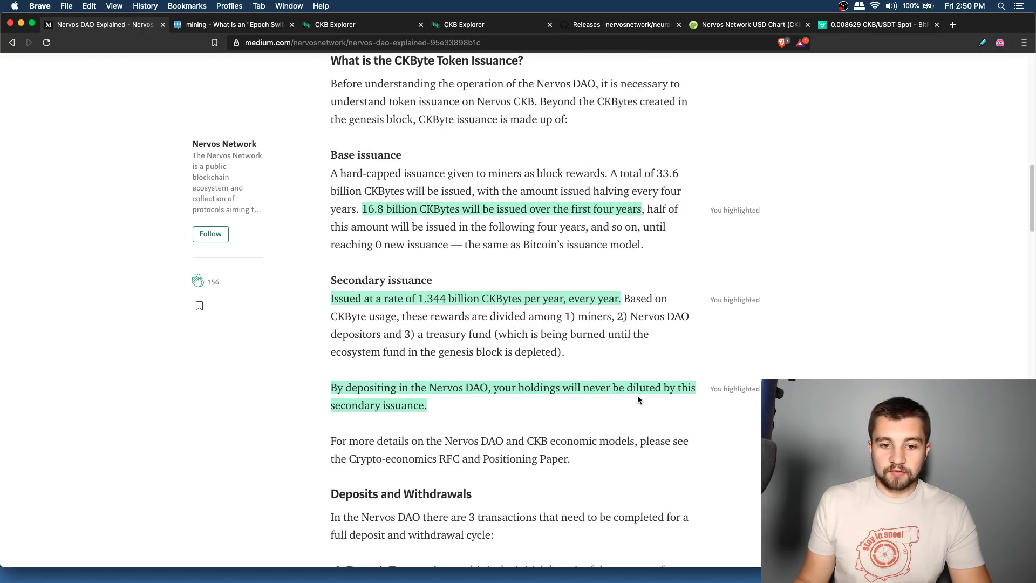
{"action": "scroll", "coordinate": [512, 310], "scroll_direction": "down", "scroll_amount": 1}
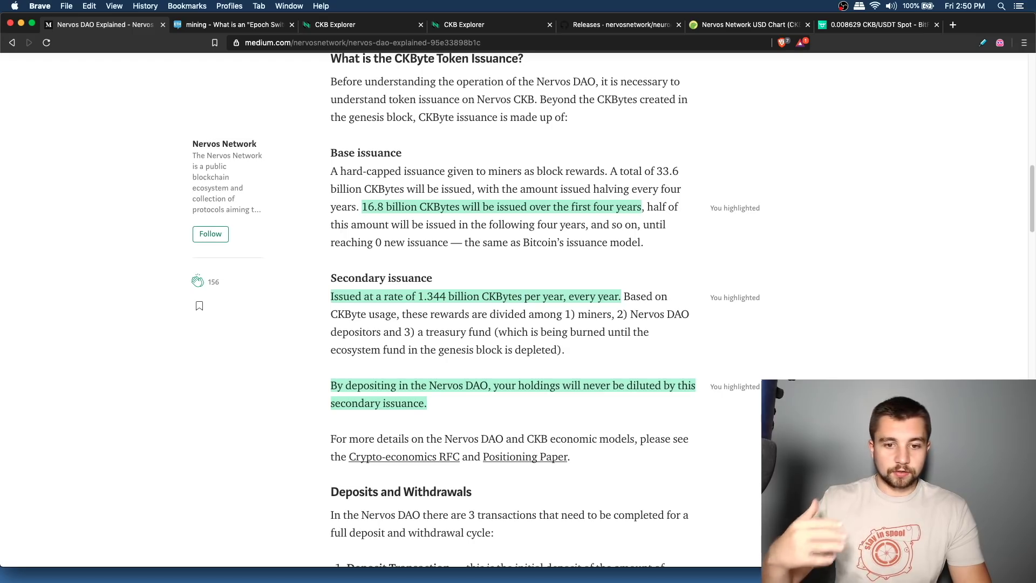
{"action": "left_click", "coordinate": [510, 289]}
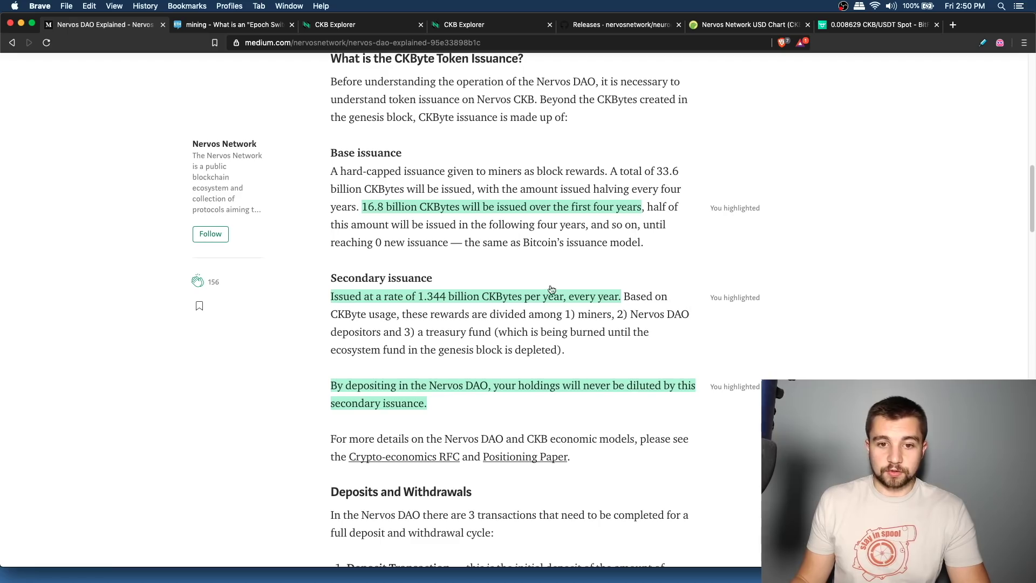
{"action": "left_click", "coordinate": [440, 300]}
{"action": "left_click", "coordinate": [515, 310]}
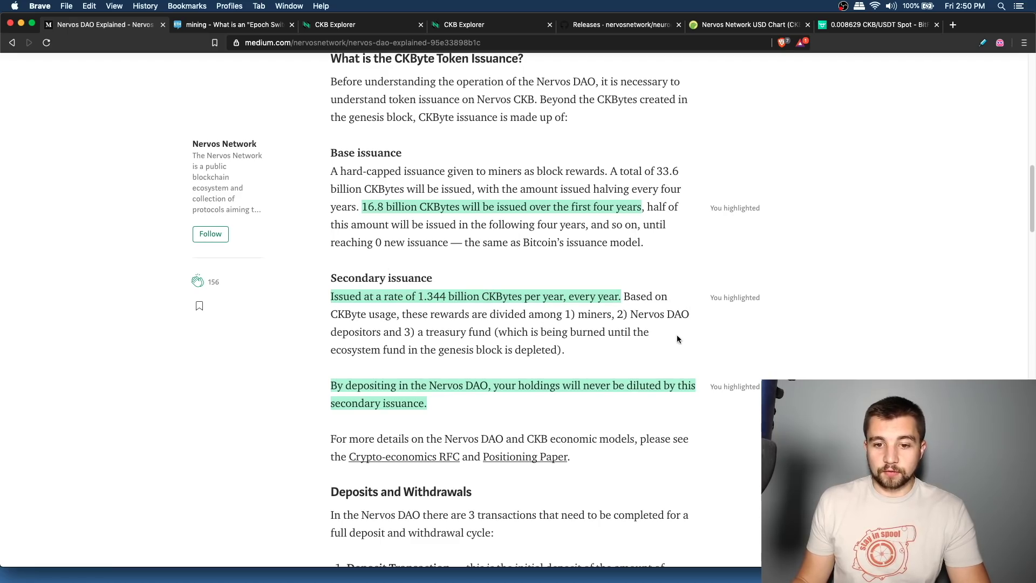
{"action": "scroll", "coordinate": [689, 324], "scroll_direction": "down", "scroll_amount": 3}
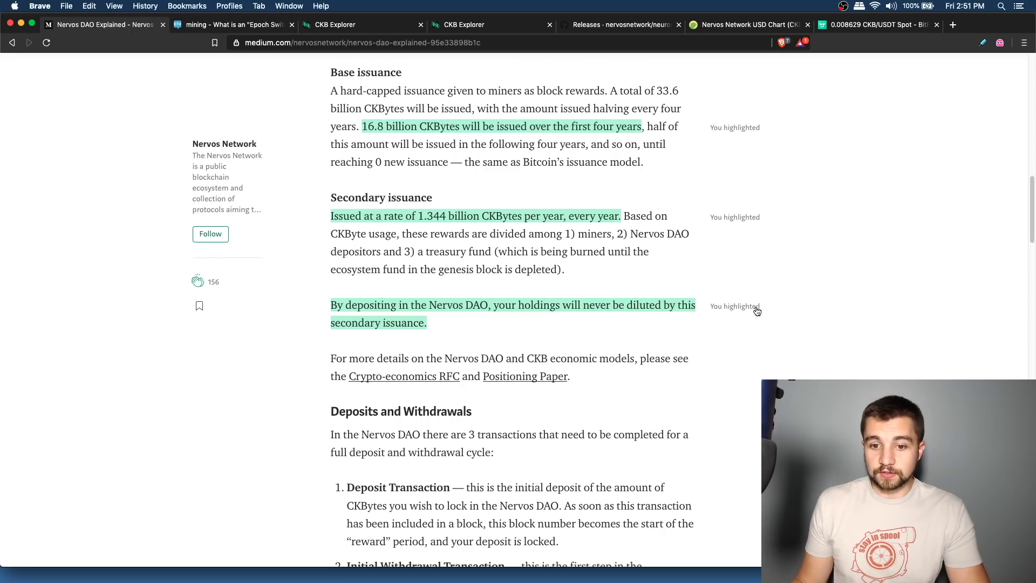
Read the deposit and withdrawal transaction types, the deposit period rules and Example 1 of the withdrawal timing
{"action": "scroll", "coordinate": [745, 332], "scroll_direction": "down", "scroll_amount": 6}
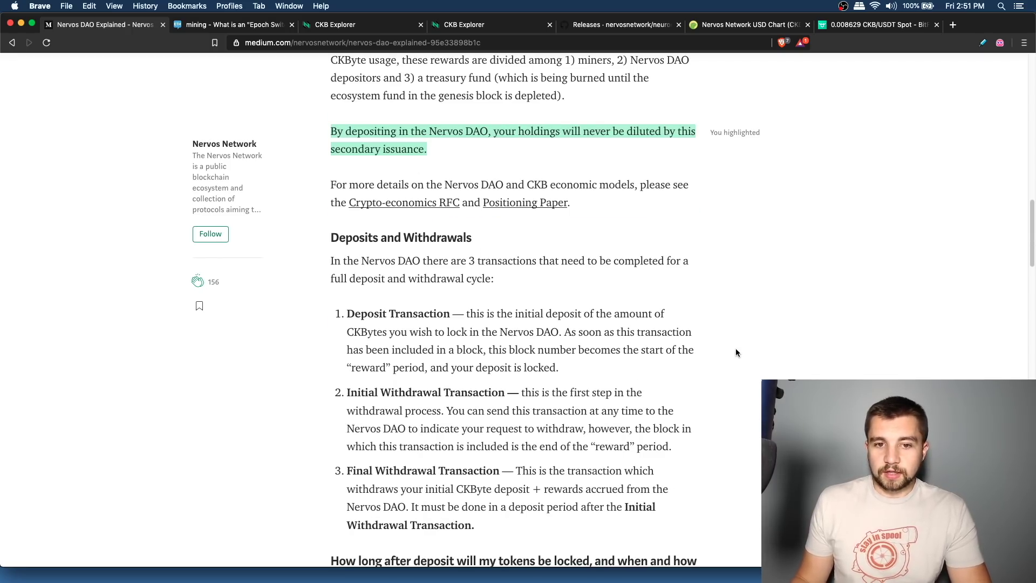
{"action": "scroll", "coordinate": [736, 353], "scroll_direction": "down", "scroll_amount": 12}
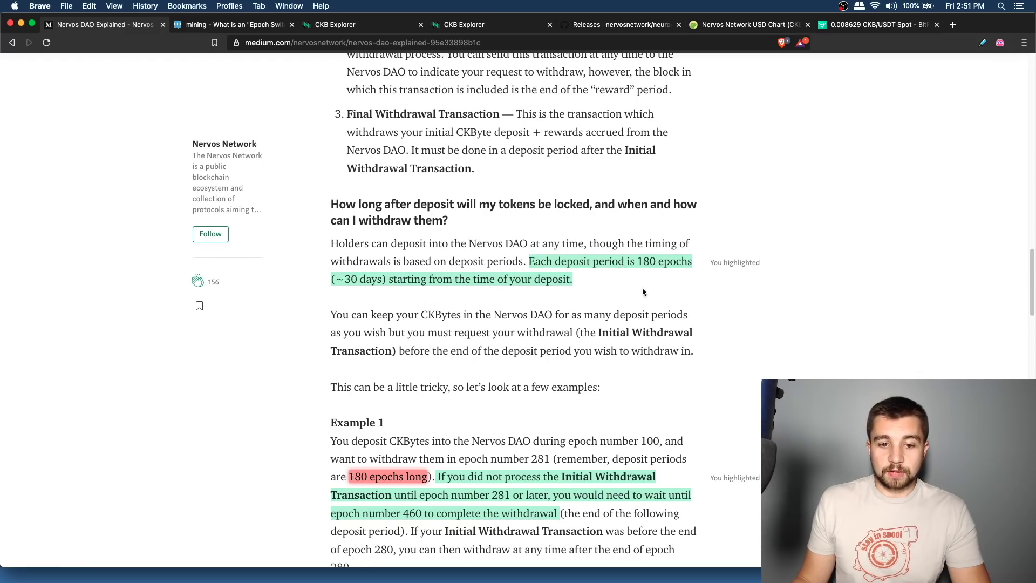
{"action": "scroll", "coordinate": [644, 292], "scroll_direction": "down", "scroll_amount": 3}
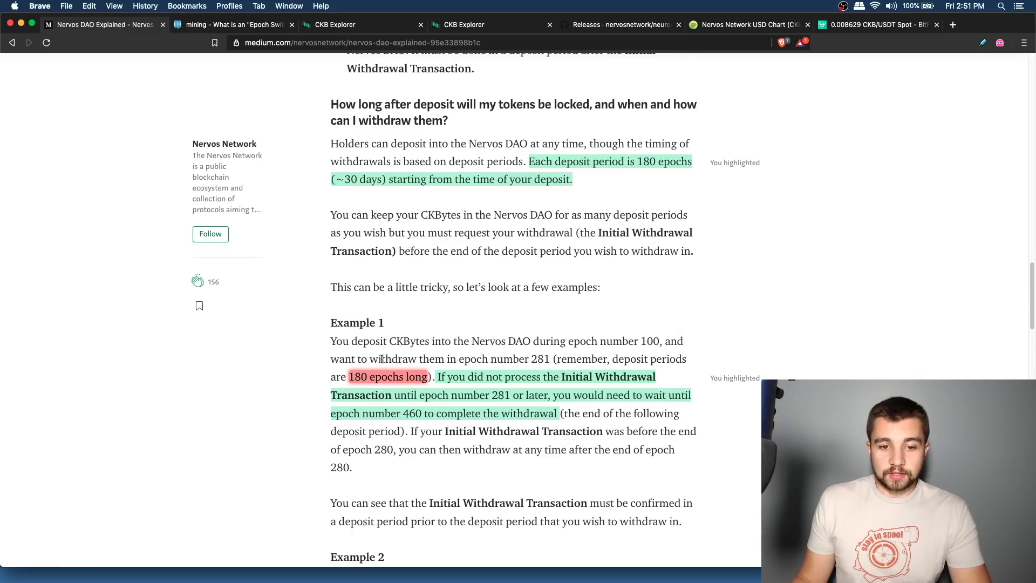
{"action": "mouse_move", "coordinate": [371, 374]}
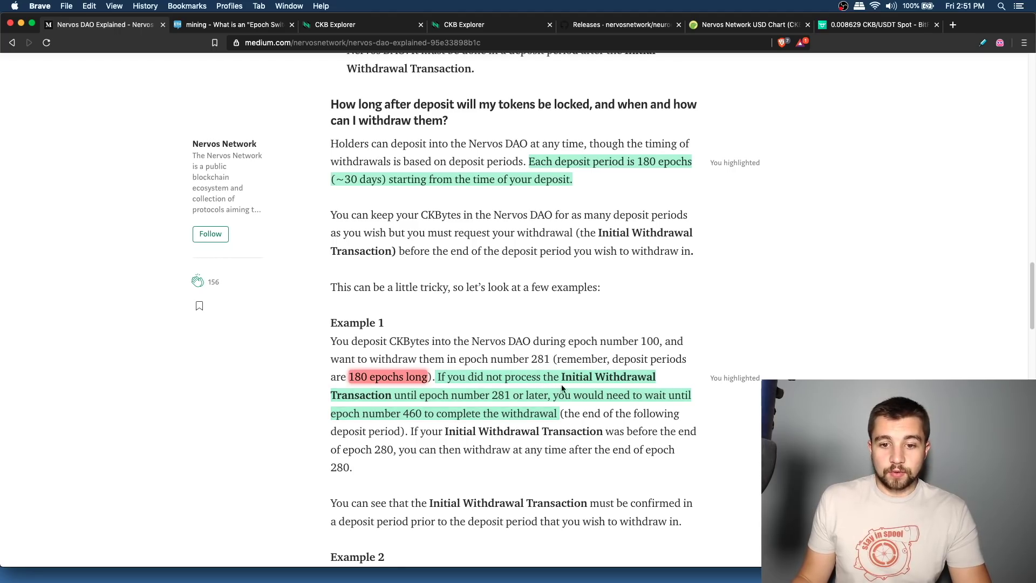
{"action": "mouse_move", "coordinate": [553, 385]}
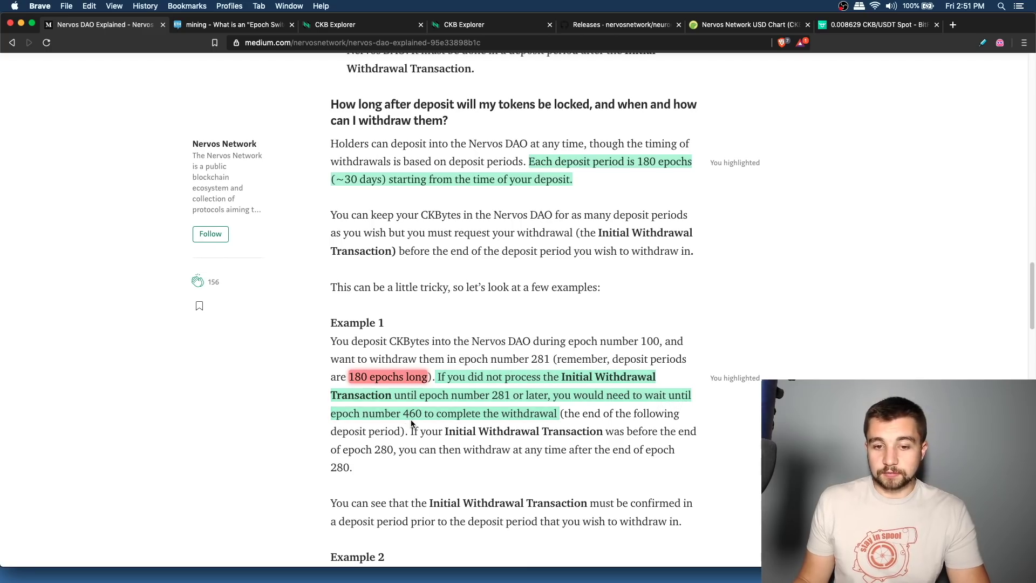
{"action": "scroll", "coordinate": [412, 415], "scroll_direction": "down", "scroll_amount": 1}
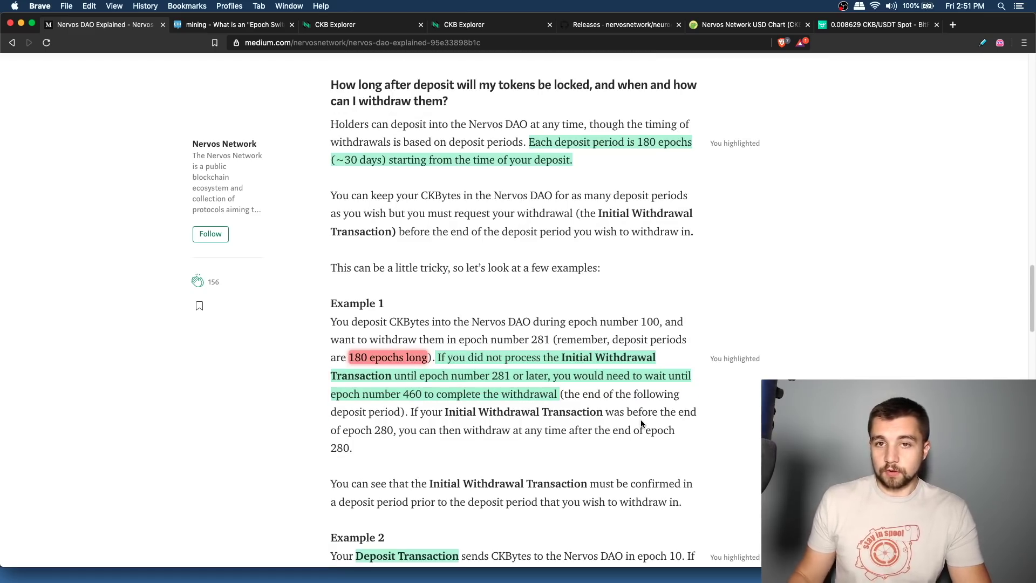
{"action": "scroll", "coordinate": [640, 421], "scroll_direction": "down", "scroll_amount": 4}
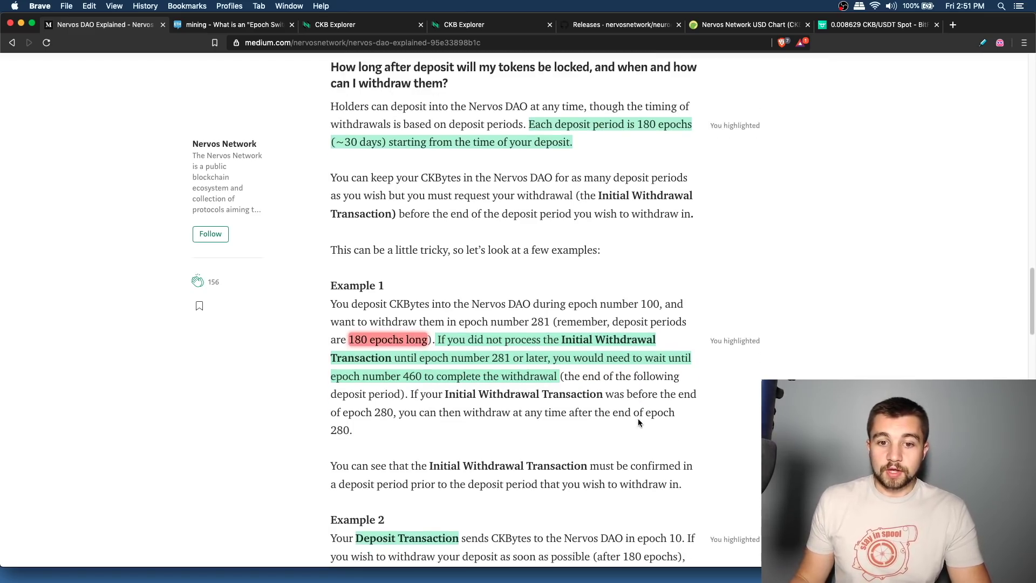
{"action": "scroll", "coordinate": [640, 422], "scroll_direction": "down", "scroll_amount": 1}
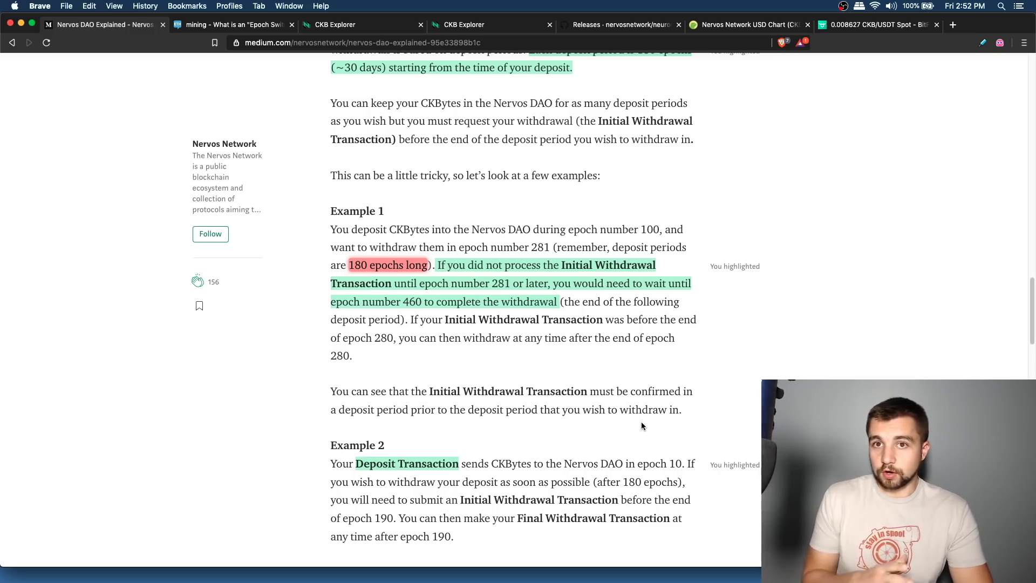
Examine withdrawal timing Examples 2 and 3, marking the deposit epoch and the epoch 190 deadline in Example 2
{"action": "scroll", "coordinate": [641, 423], "scroll_direction": "down", "scroll_amount": 3}
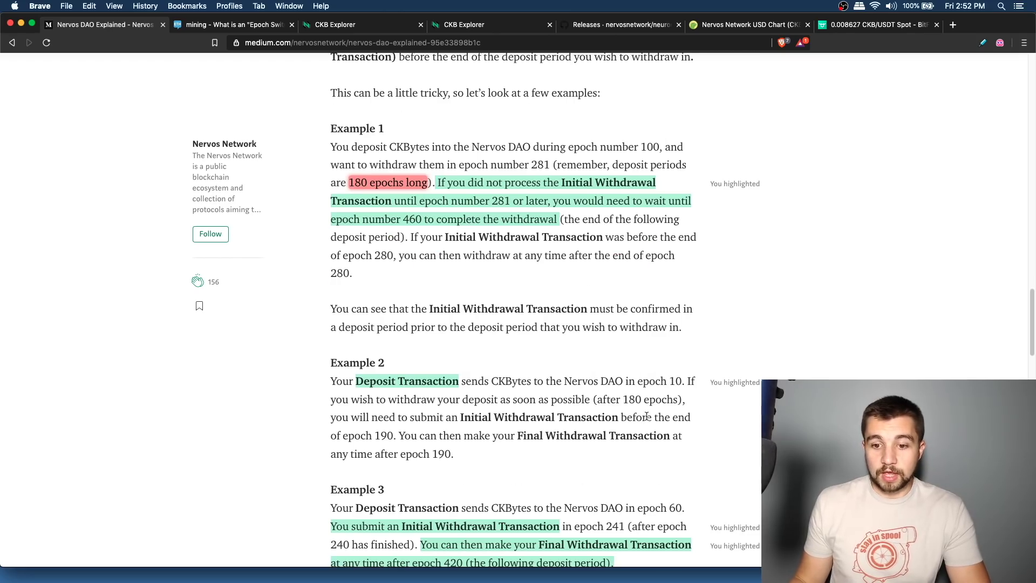
{"action": "scroll", "coordinate": [553, 343], "scroll_direction": "down", "scroll_amount": 1}
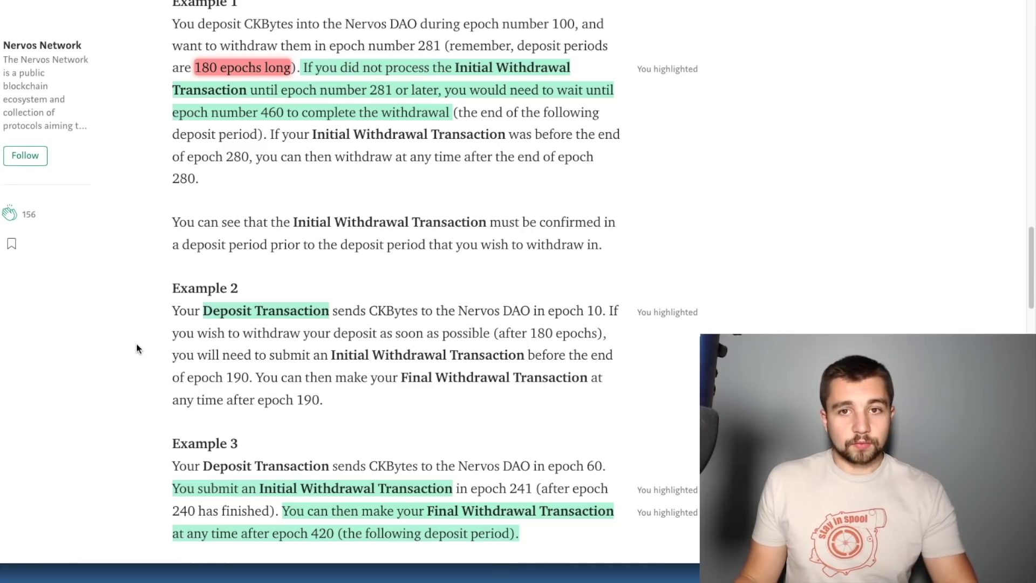
{"action": "scroll", "coordinate": [297, 273], "scroll_direction": "down", "scroll_amount": 1}
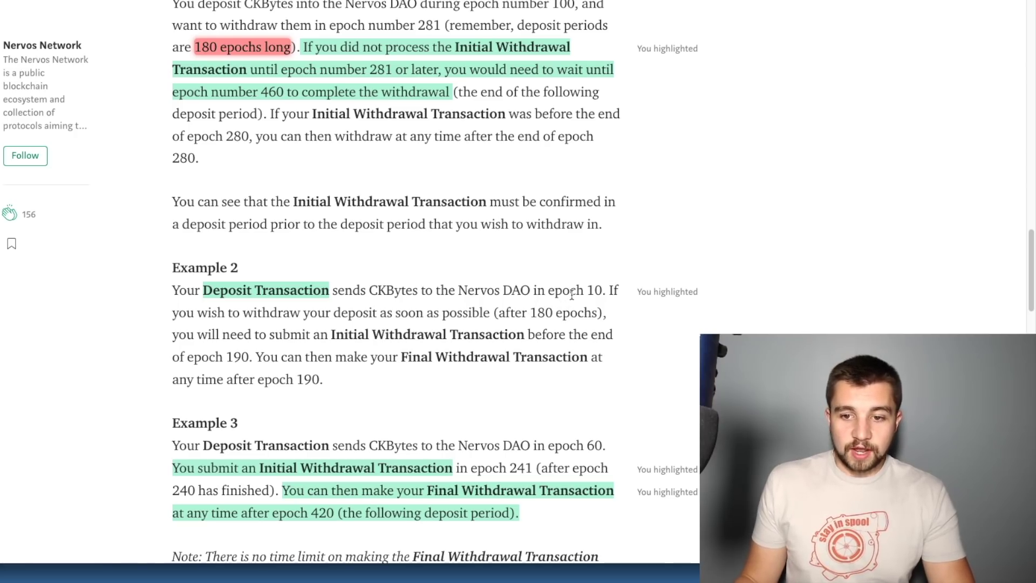
{"action": "left_click_drag", "start_coordinate": [551, 292], "coordinate": [605, 291]}
{"action": "left_click", "coordinate": [604, 294]}
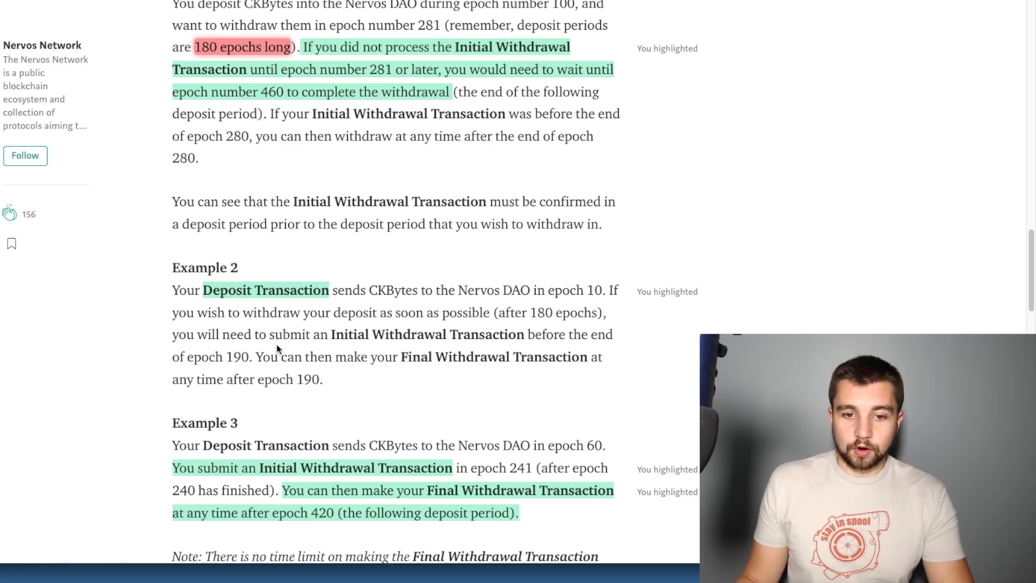
{"action": "left_click_drag", "start_coordinate": [226, 357], "coordinate": [250, 359]}
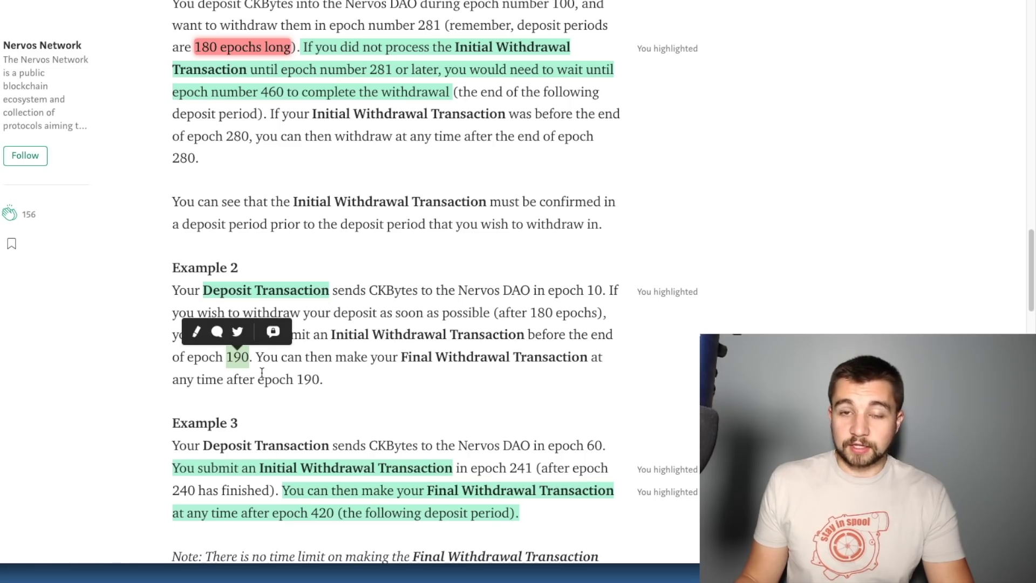
{"action": "scroll", "coordinate": [290, 378], "scroll_direction": "down", "scroll_amount": 1}
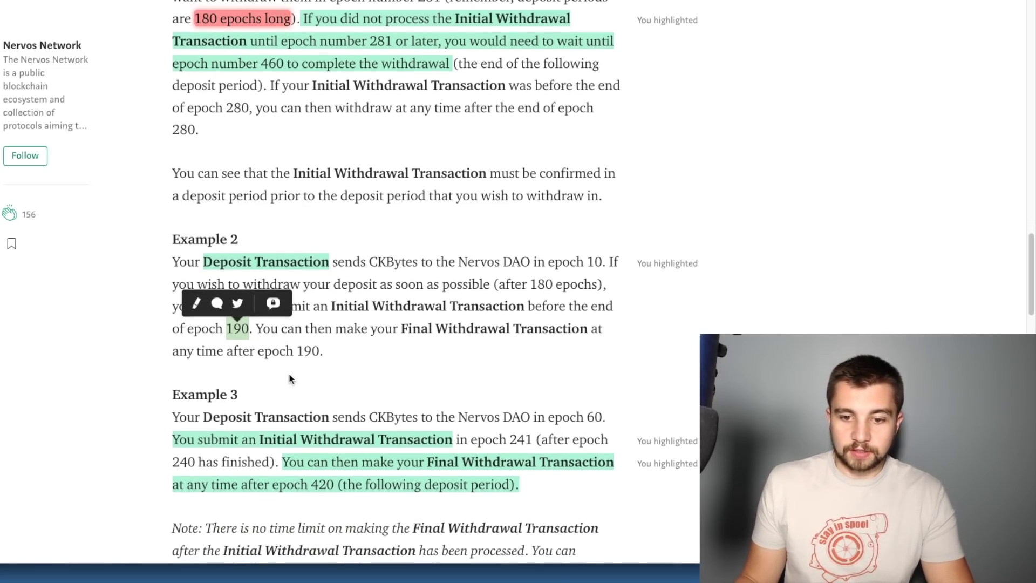
{"action": "scroll", "coordinate": [290, 379], "scroll_direction": "down", "scroll_amount": 2}
{"action": "left_click", "coordinate": [184, 376]}
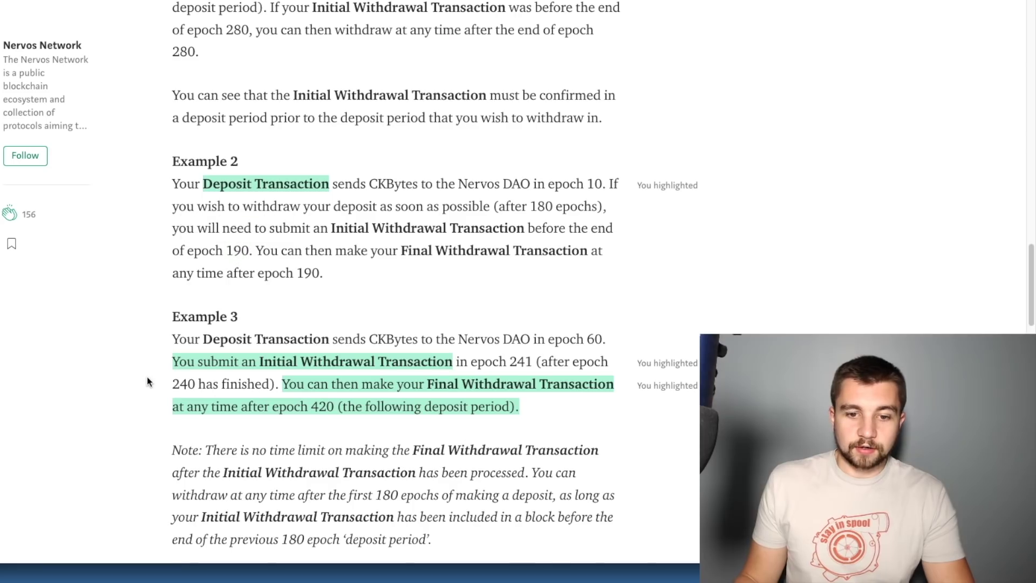
{"action": "left_click", "coordinate": [372, 398]}
{"action": "left_click", "coordinate": [537, 396]}
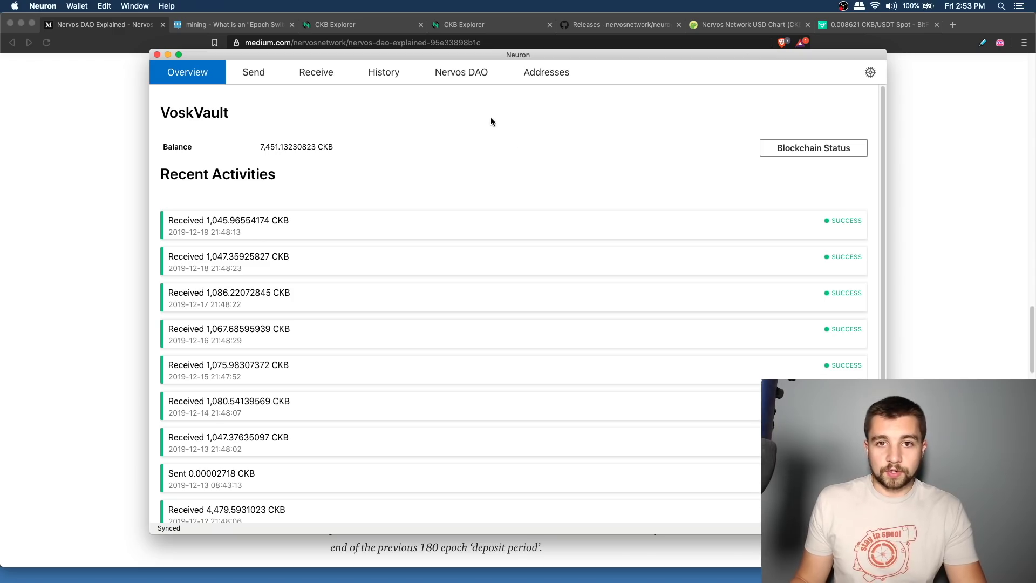
Open the Neuron releases page on GitHub and review the v0.26.0 release notes and its download packages
{"action": "left_click", "coordinate": [621, 25]}
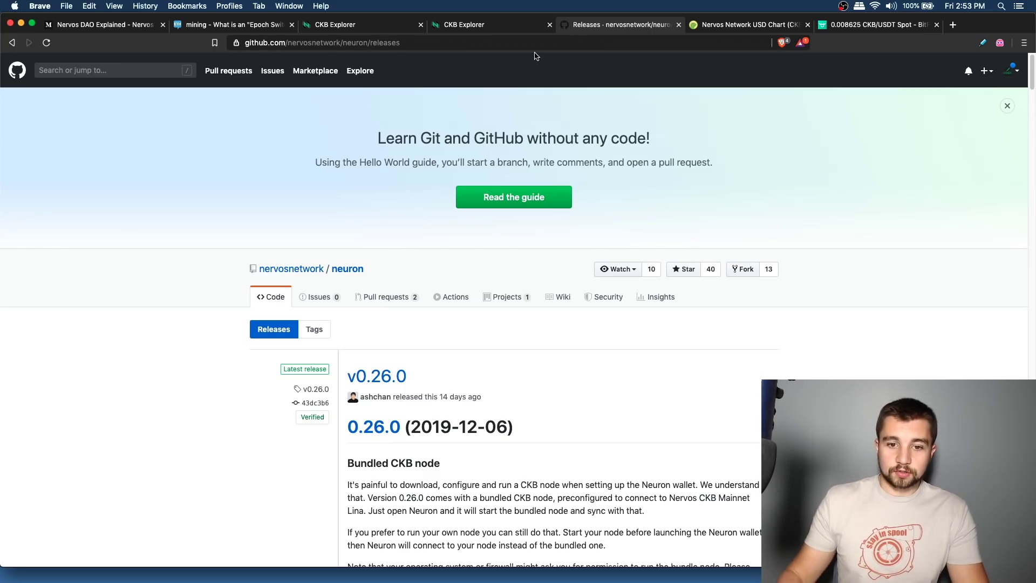
{"action": "scroll", "coordinate": [541, 190], "scroll_direction": "down", "scroll_amount": 3}
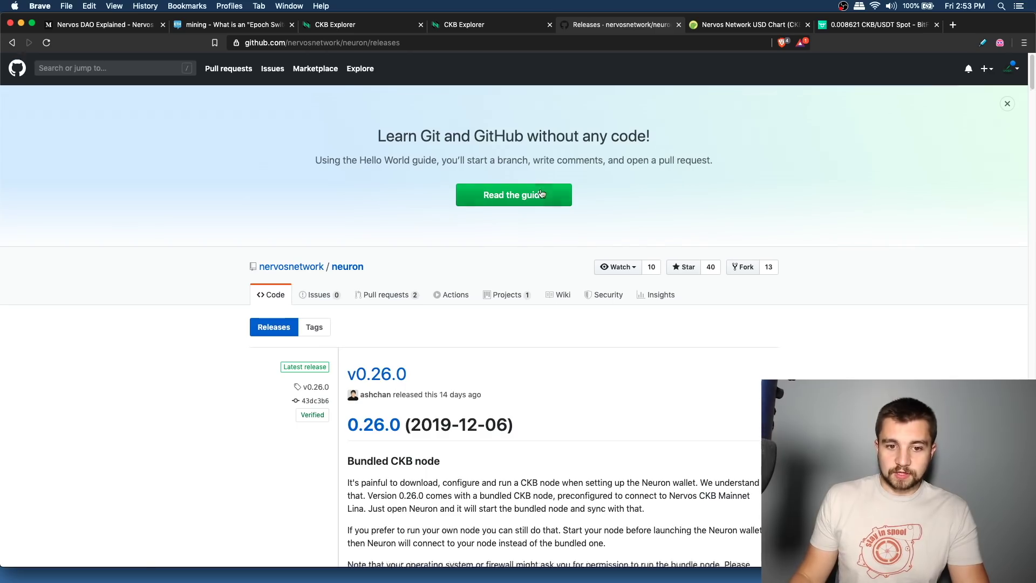
{"action": "scroll", "coordinate": [539, 195], "scroll_direction": "down", "scroll_amount": 2}
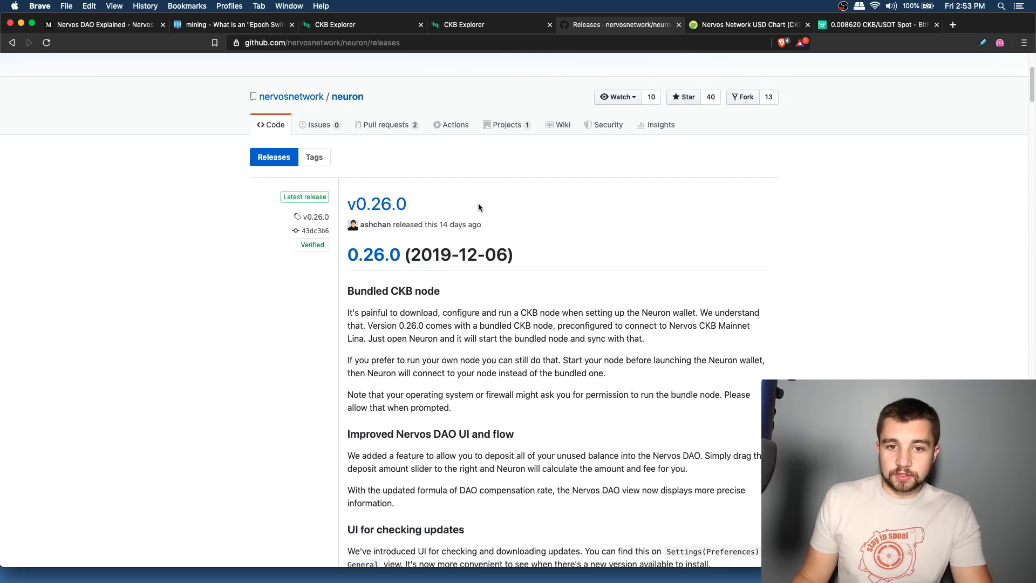
{"action": "scroll", "coordinate": [478, 207], "scroll_direction": "down", "scroll_amount": 8}
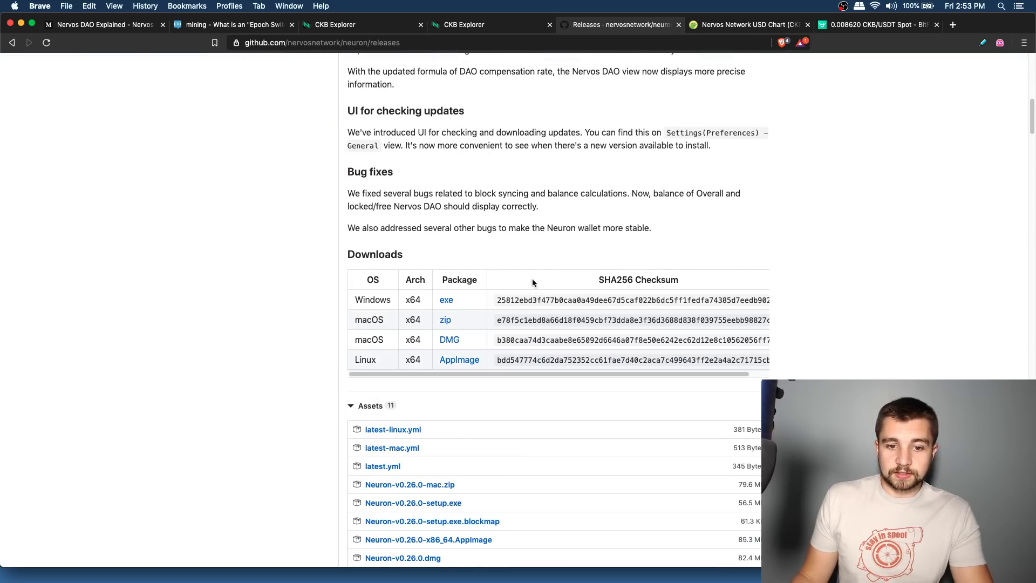
{"action": "scroll", "coordinate": [324, 248], "scroll_direction": "down", "scroll_amount": 2}
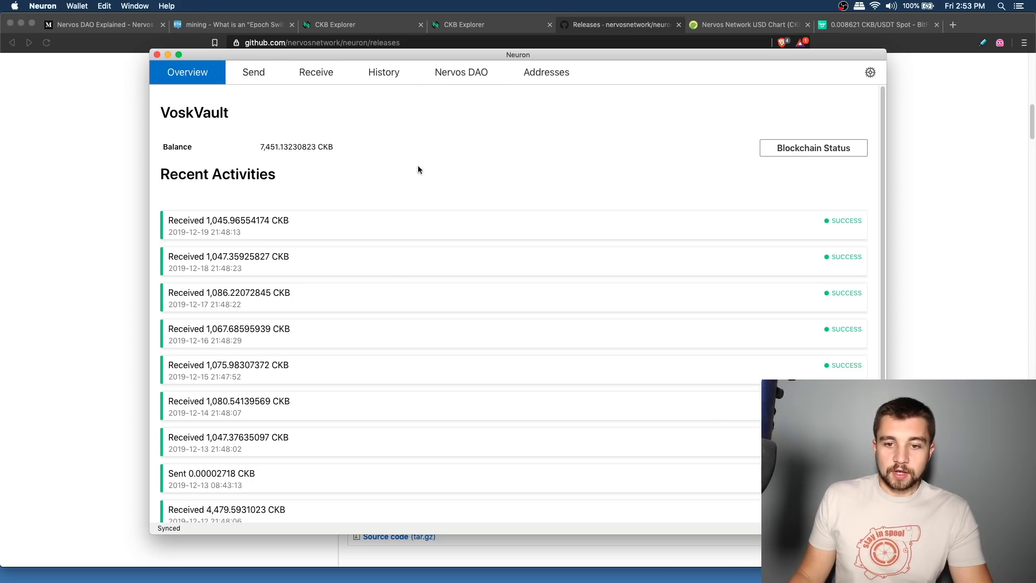
Check the blockchain status in the Neuron wallet's overview for the block number and epoch
{"action": "left_click", "coordinate": [766, 153]}
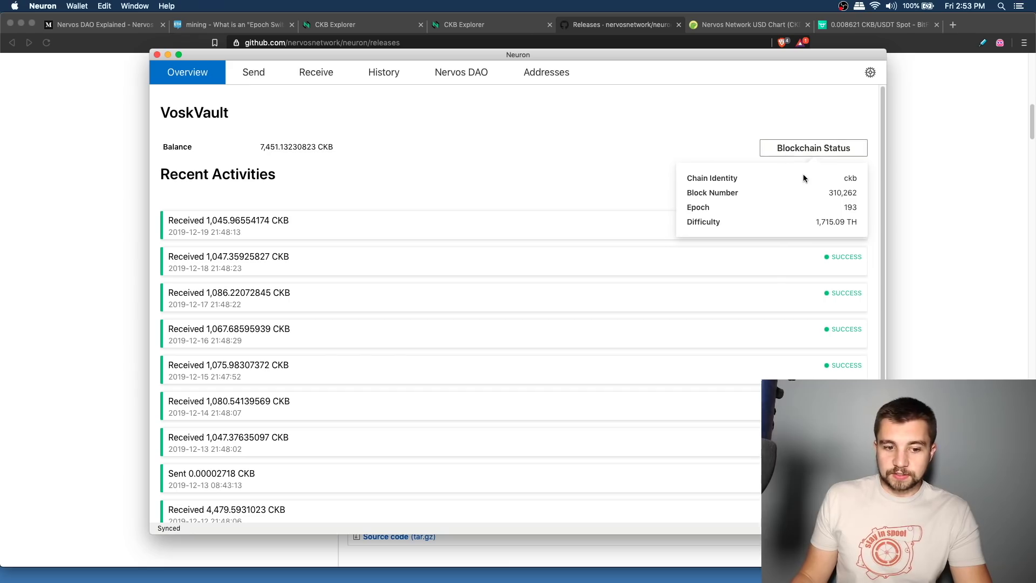
{"action": "left_click", "coordinate": [473, 178]}
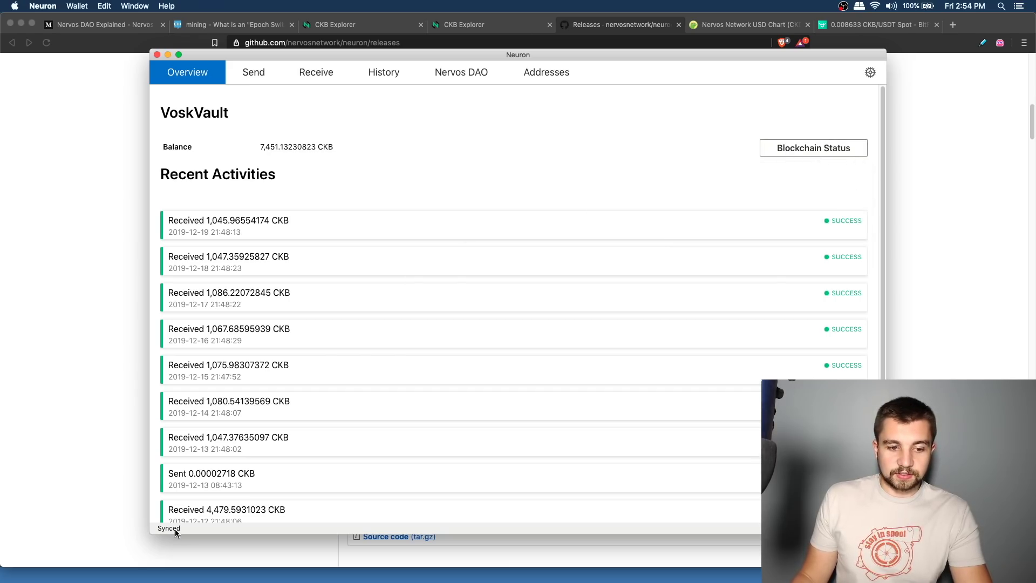
{"action": "left_click", "coordinate": [775, 152]}
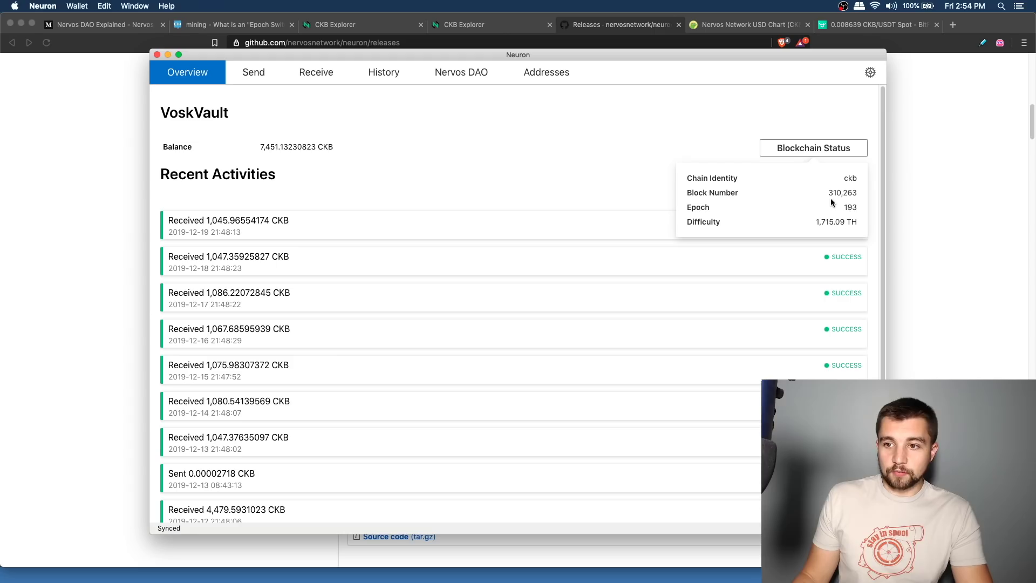
Switch to the Brave browser and show the Nervos DAO page of the CKB Explorer
{"action": "left_click", "coordinate": [53, 128]}
{"action": "left_click", "coordinate": [356, 32]}
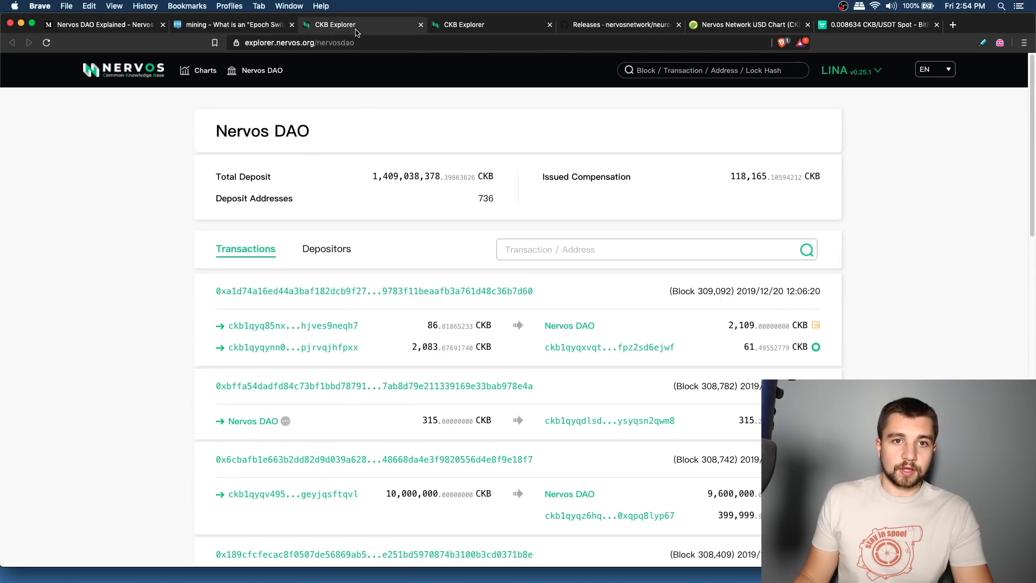
Open the CKB Explorer's home page, highlight the latest block number and compare it with the block number in the Neuron wallet
{"action": "left_click", "coordinate": [471, 25]}
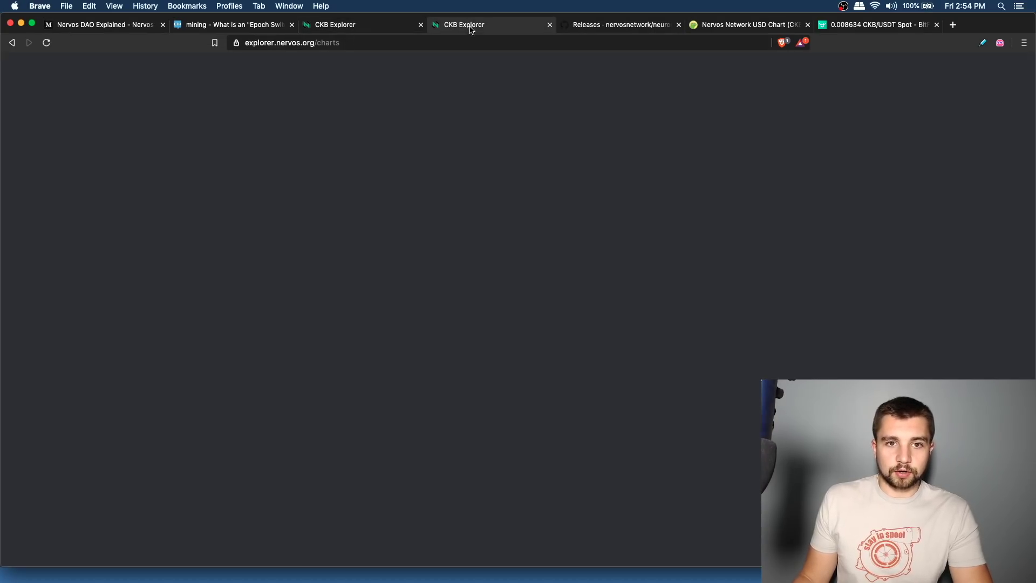
{"action": "left_click", "coordinate": [123, 70]}
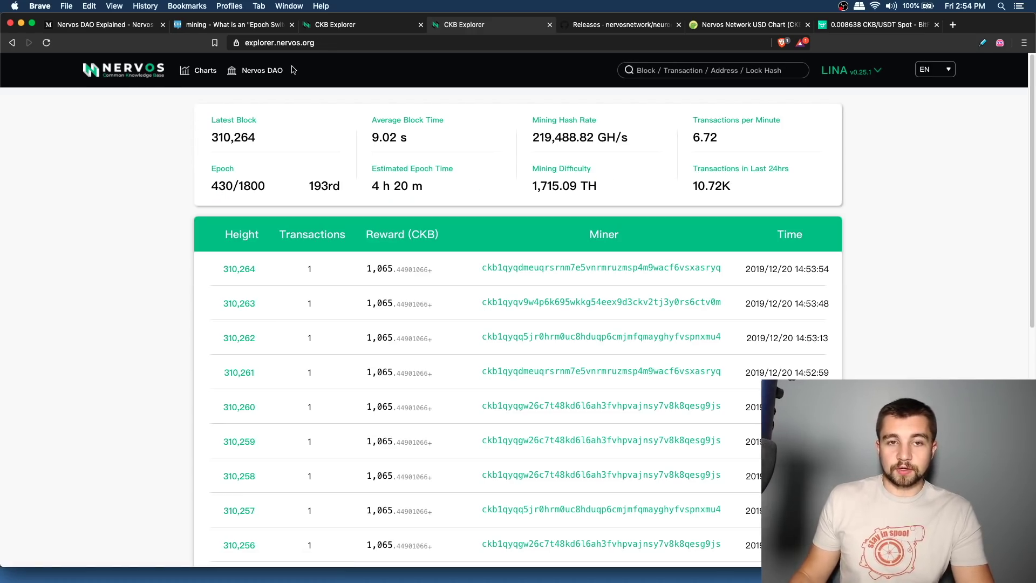
{"action": "double_click", "coordinate": [218, 141]}
{"action": "mouse_move", "coordinate": [281, 581]}
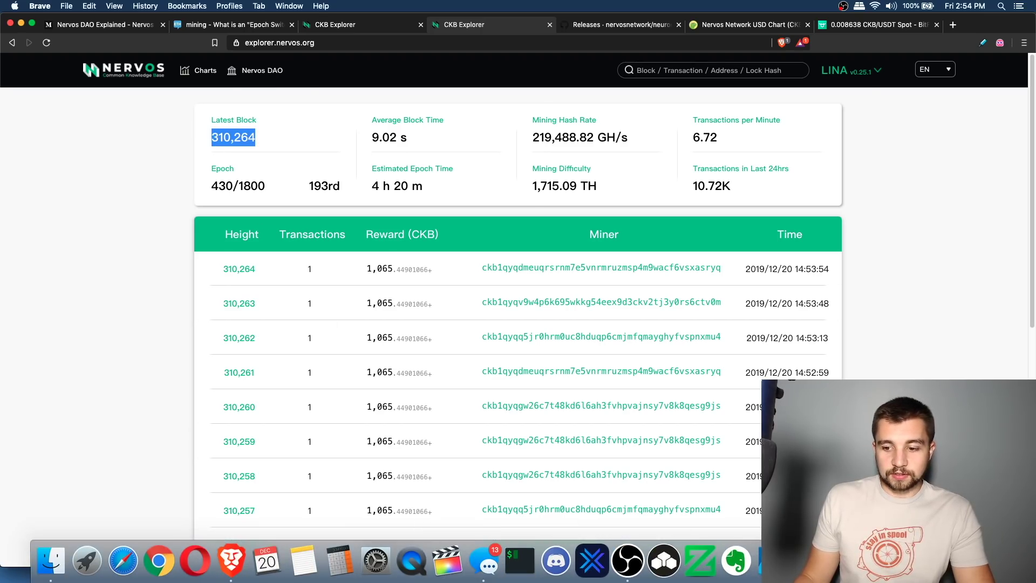
{"action": "left_click", "coordinate": [664, 561]}
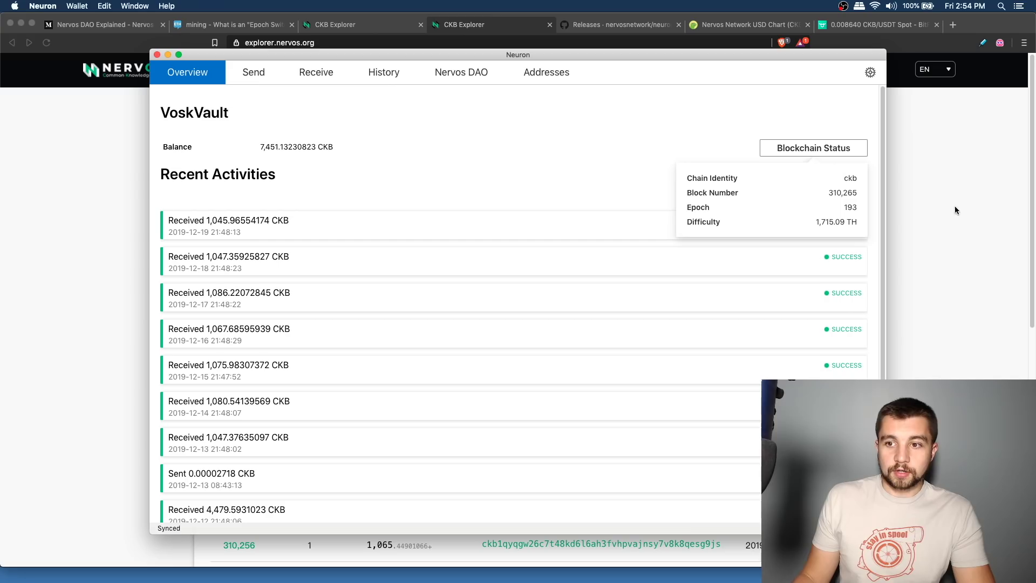
Return to the CKB Explorer in Brave and highlight the epoch's total block length and the current epoch number
{"action": "left_click", "coordinate": [63, 145]}
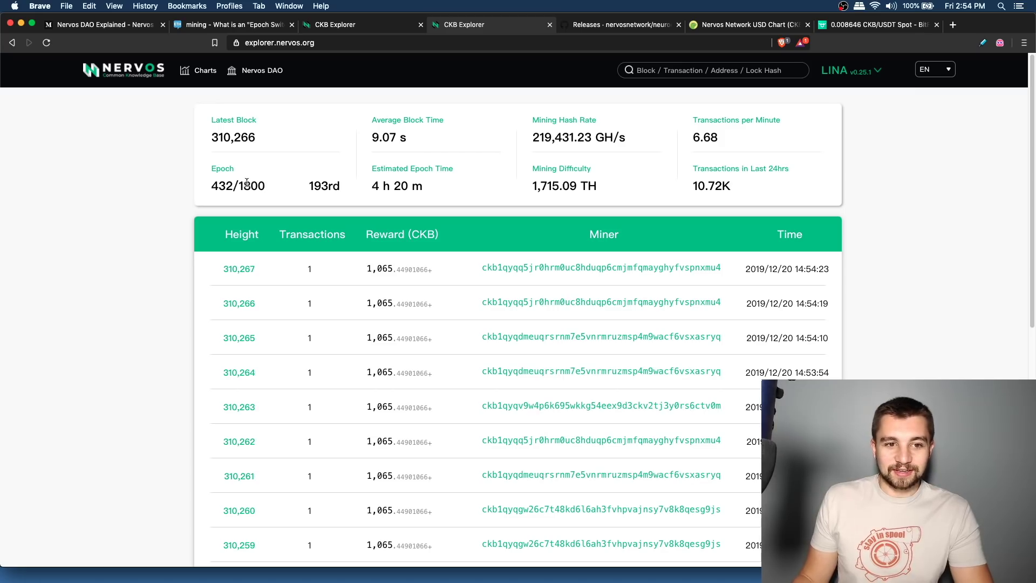
{"action": "left_click_drag", "start_coordinate": [239, 183], "coordinate": [265, 185]}
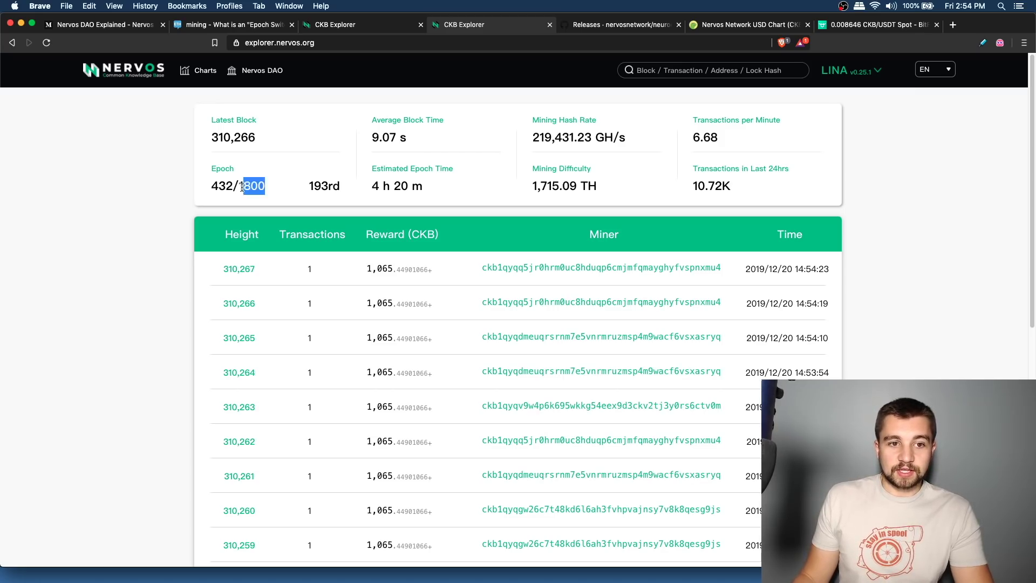
{"action": "double_click", "coordinate": [323, 186]}
{"action": "left_click", "coordinate": [229, 196]}
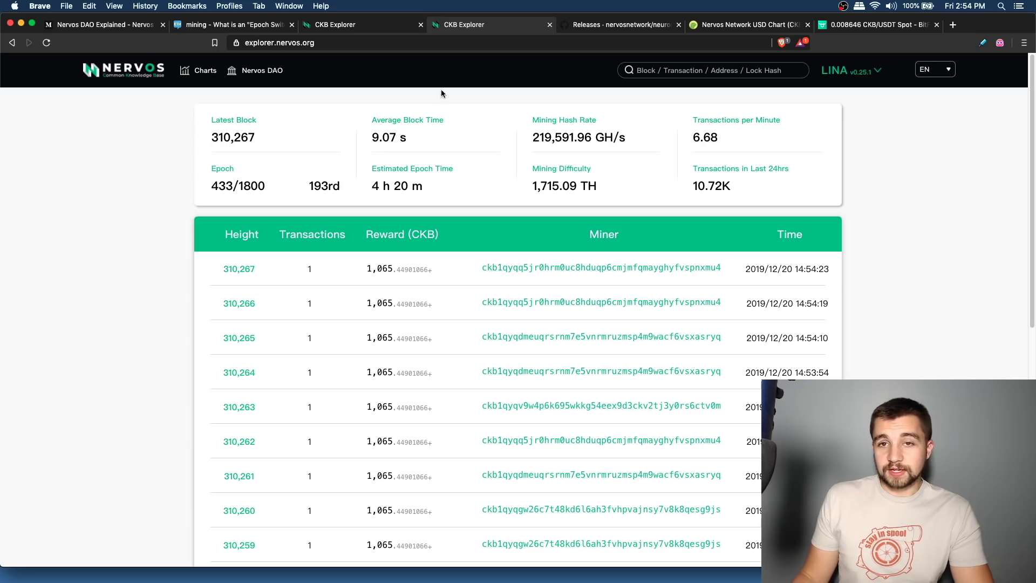
Reload the CKB Explorer's Nervos DAO page and examine the number of deposit addresses and the issued compensation
{"action": "left_click", "coordinate": [388, 32]}
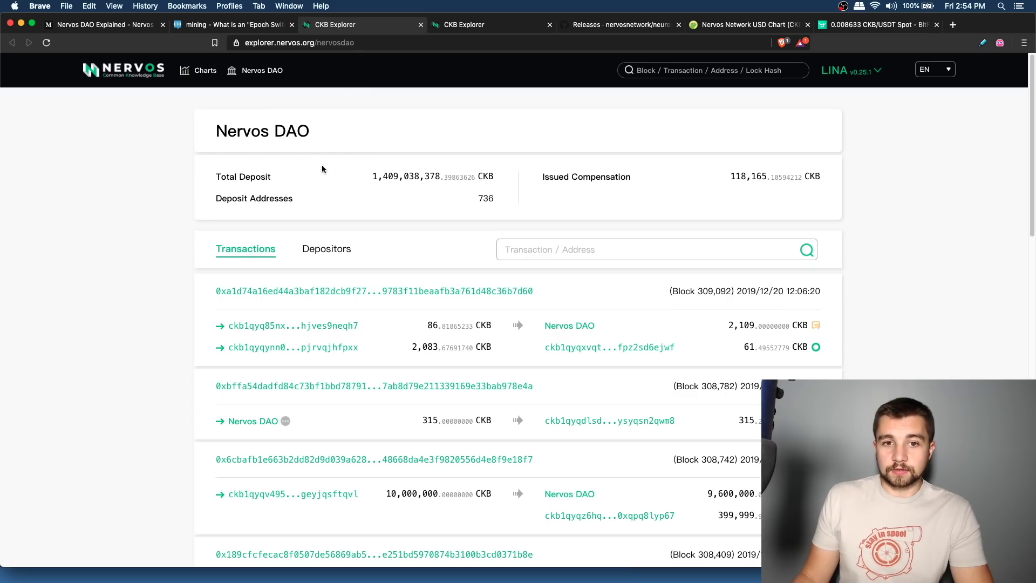
{"action": "key", "text": "super+r"}
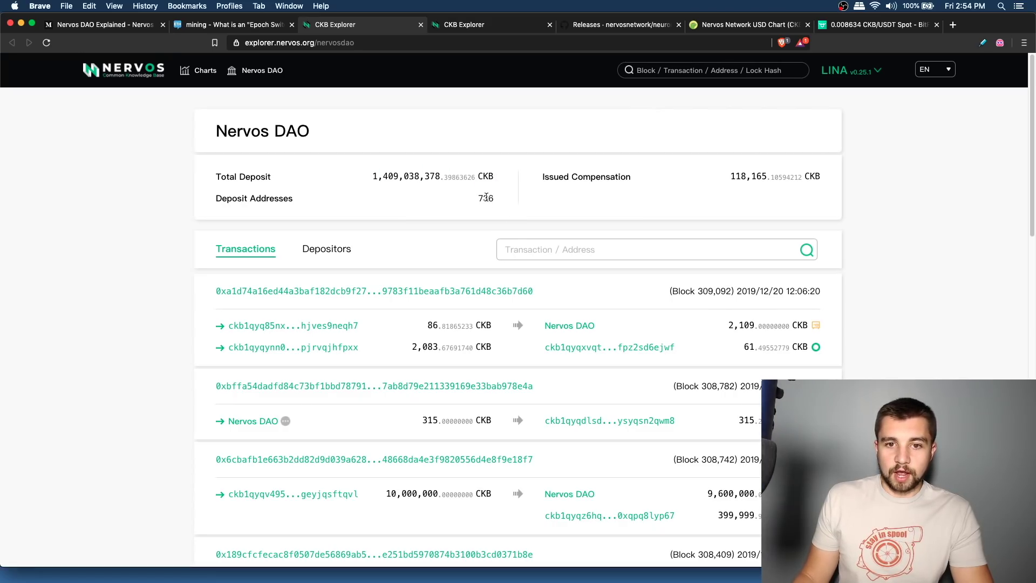
{"action": "double_click", "coordinate": [487, 198]}
{"action": "mouse_move", "coordinate": [804, 175]}
{"action": "left_mouse_down"}
{"action": "mouse_move", "coordinate": [765, 174]}
{"action": "mouse_move", "coordinate": [808, 174]}
{"action": "left_mouse_up"}
{"action": "left_click", "coordinate": [808, 173]}
Switch to the Neuron wallet and review its recent activities, receiving address and transaction history
{"action": "mouse_move", "coordinate": [772, 561]}
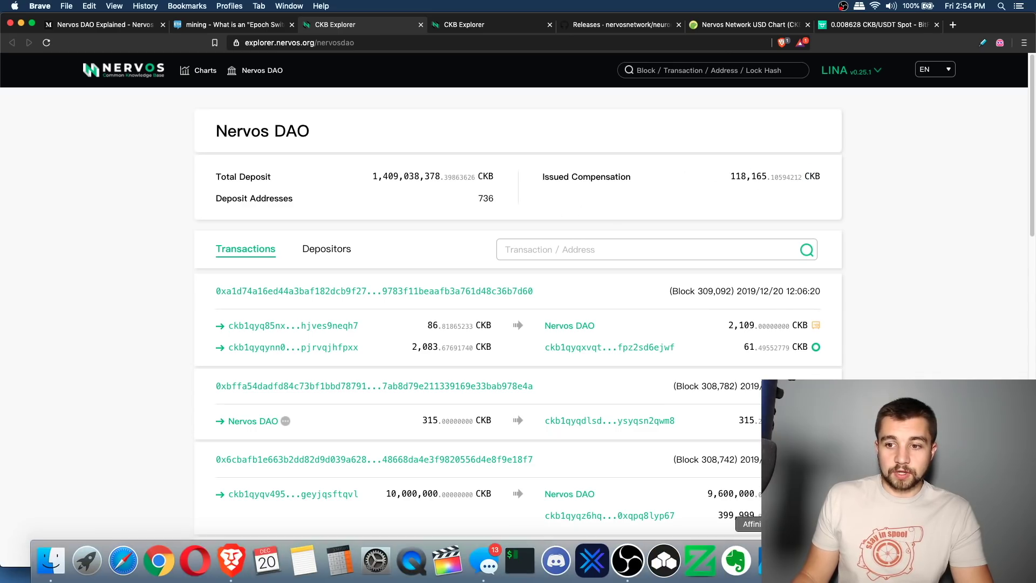
{"action": "left_click", "coordinate": [808, 561]}
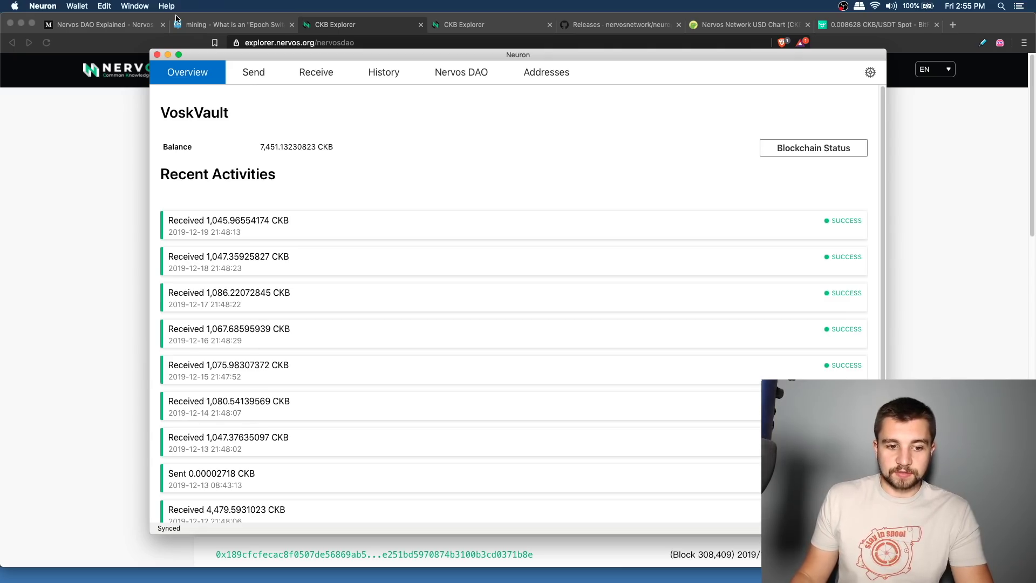
{"action": "scroll", "coordinate": [416, 252], "scroll_direction": "down", "scroll_amount": 1}
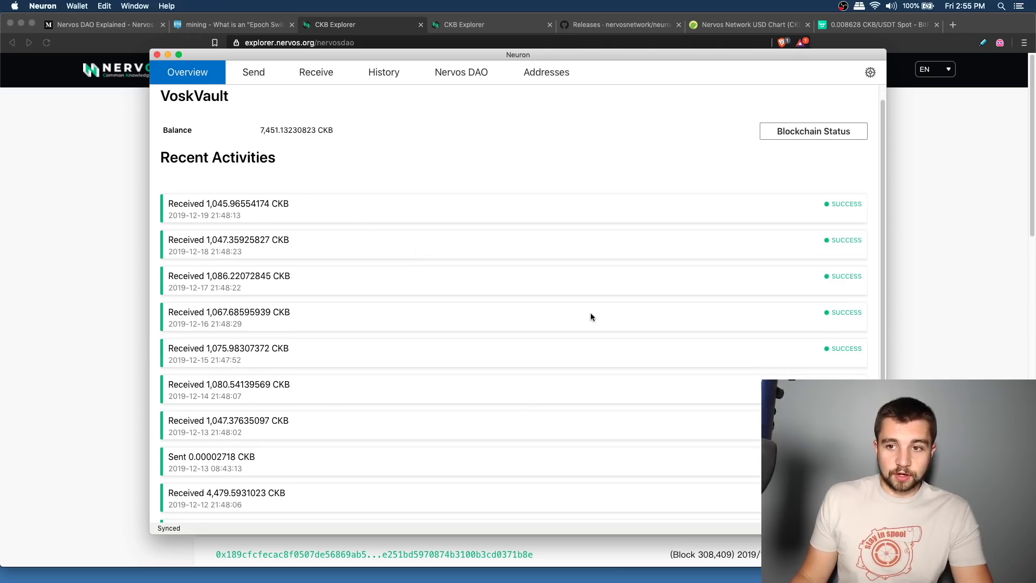
{"action": "scroll", "coordinate": [329, 254], "scroll_direction": "down", "scroll_amount": 4}
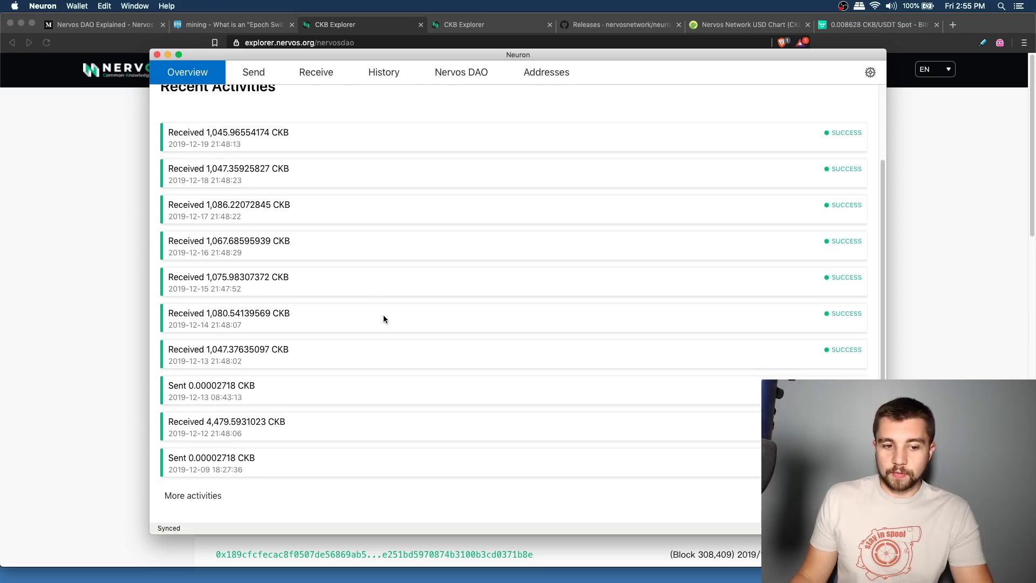
{"action": "scroll", "coordinate": [391, 348], "scroll_direction": "up", "scroll_amount": 6}
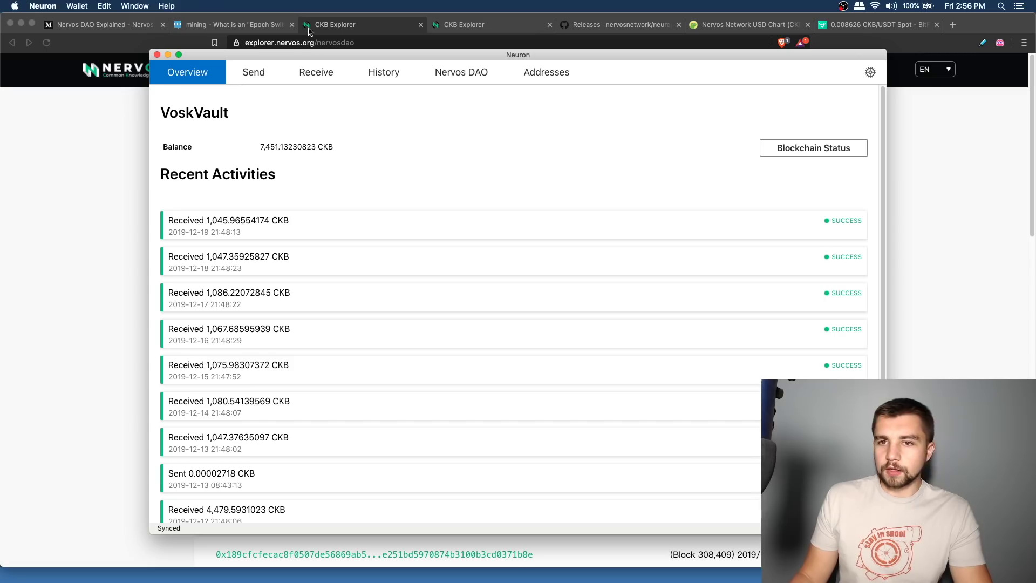
{"action": "left_click", "coordinate": [316, 72]}
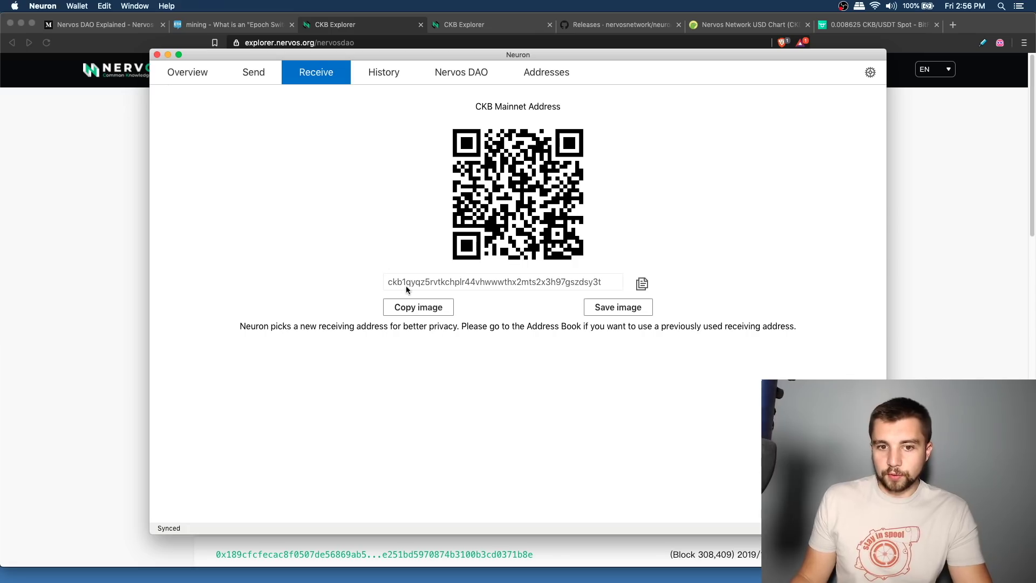
{"action": "left_click", "coordinate": [381, 78]}
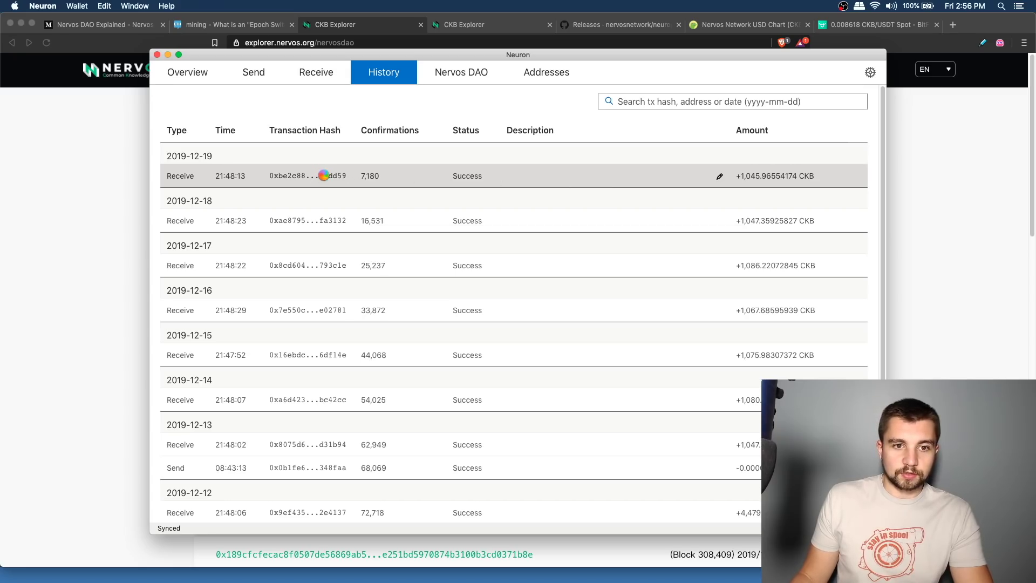
Open a withdrawal request for the 4,479.59307512 CKB Nervos DAO deposit to check its waiting period, and cancel it at the password prompt
{"action": "left_click", "coordinate": [419, 81]}
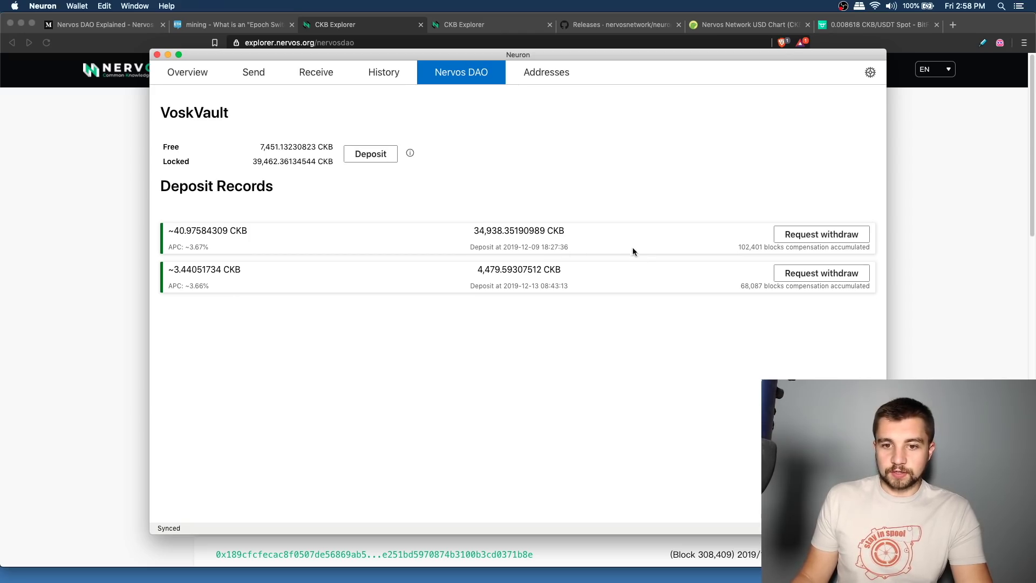
{"action": "left_click", "coordinate": [818, 279]}
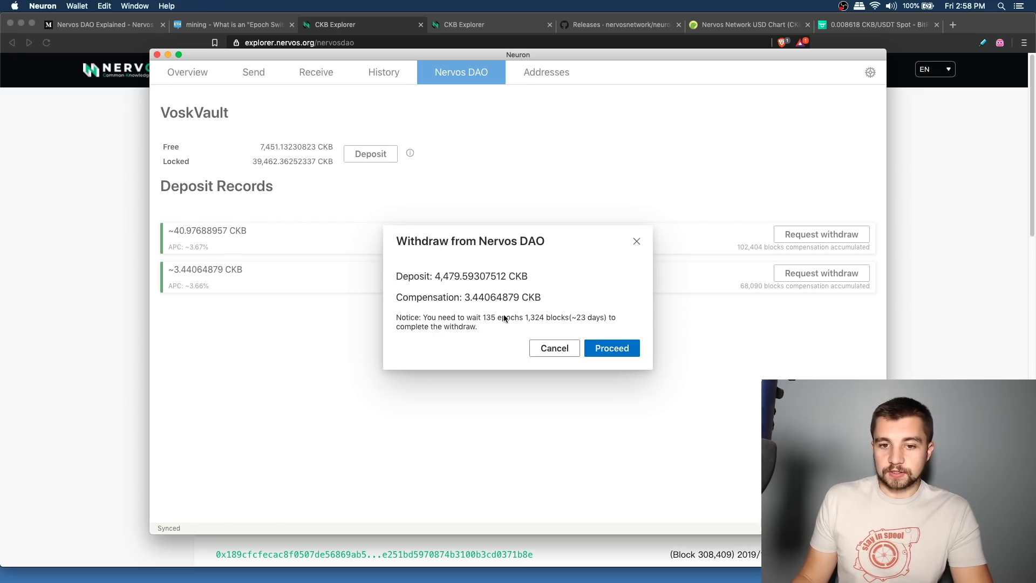
{"action": "left_click", "coordinate": [605, 354]}
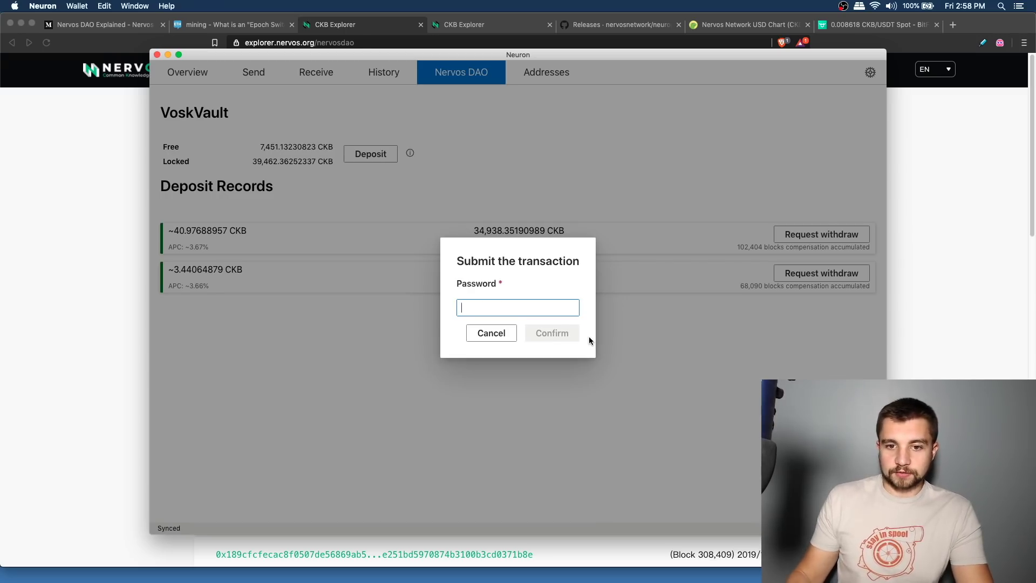
{"action": "left_click", "coordinate": [491, 332]}
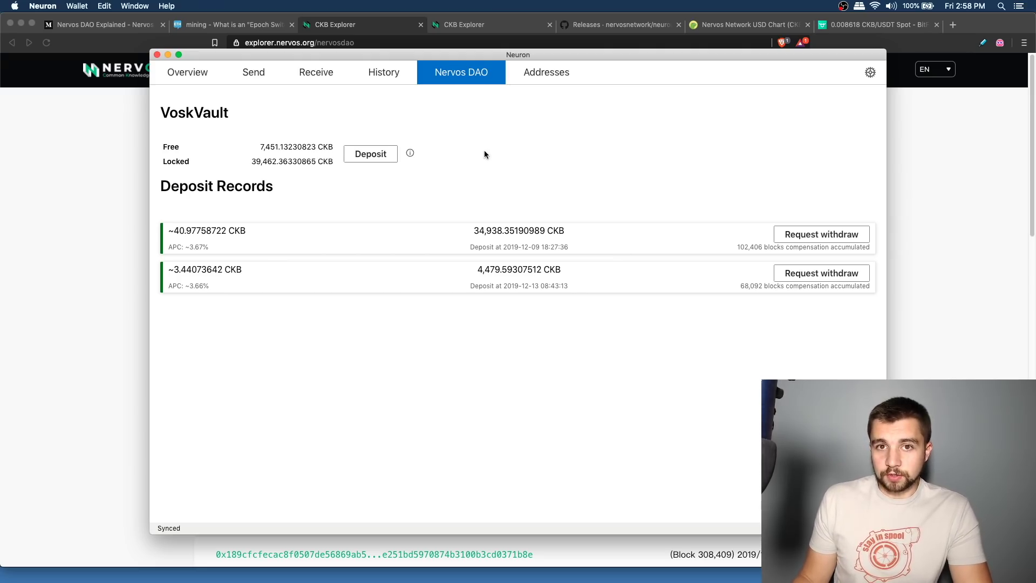
Deposit the maximum available amount of 7451.13226233 CKB to the Nervos DAO
{"action": "left_click", "coordinate": [373, 156]}
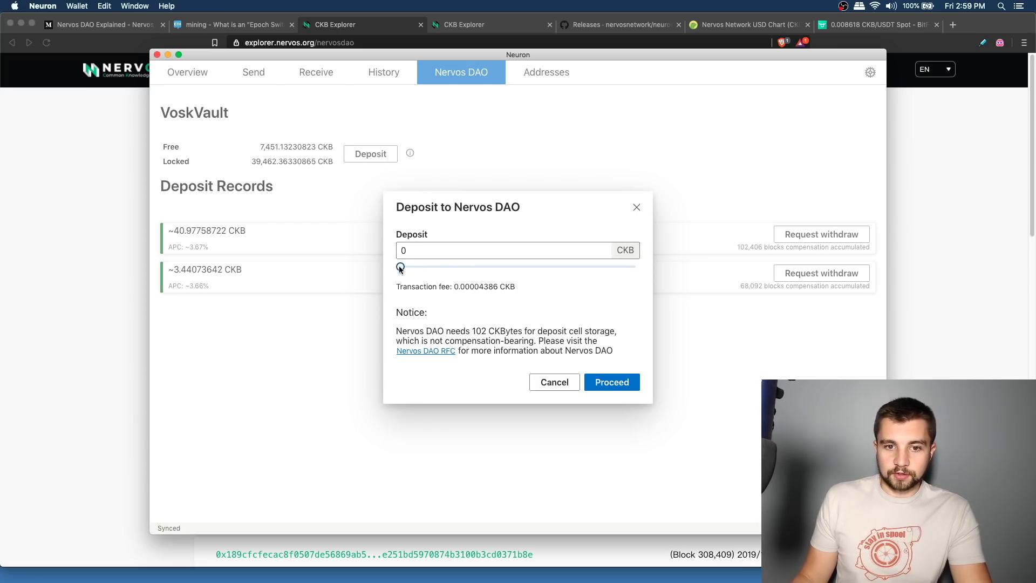
{"action": "left_click_drag", "start_coordinate": [400, 267], "coordinate": [706, 258]}
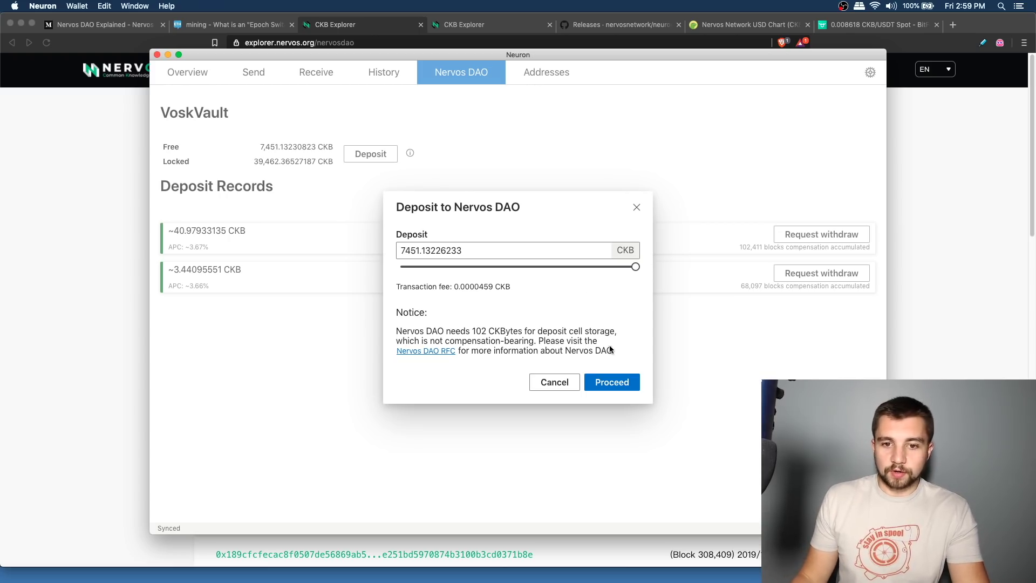
{"action": "left_click", "coordinate": [629, 381]}
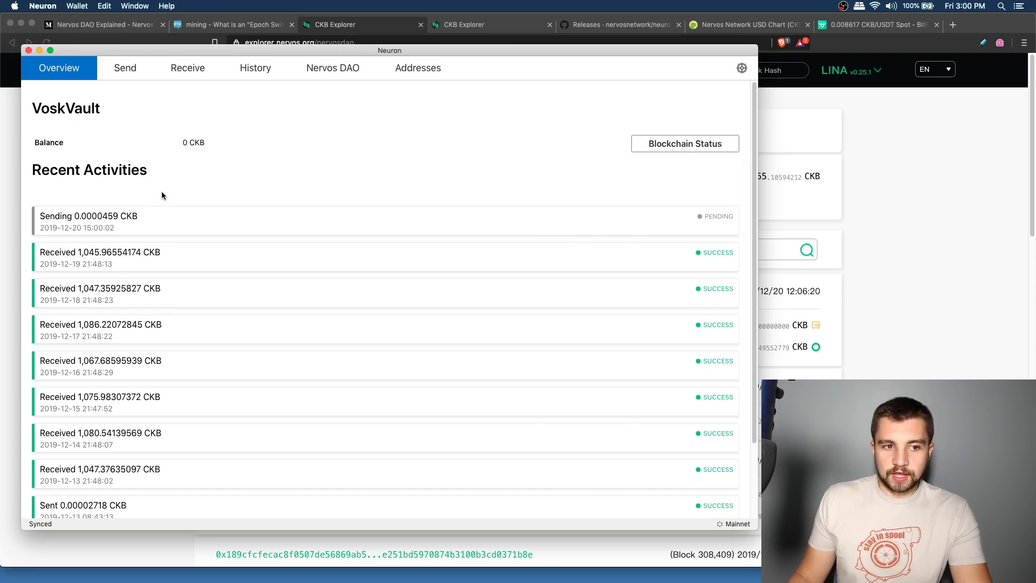
Check the wallet's blockchain status and review the new deposit in the Nervos DAO records and transaction history
{"action": "left_click", "coordinate": [317, 69]}
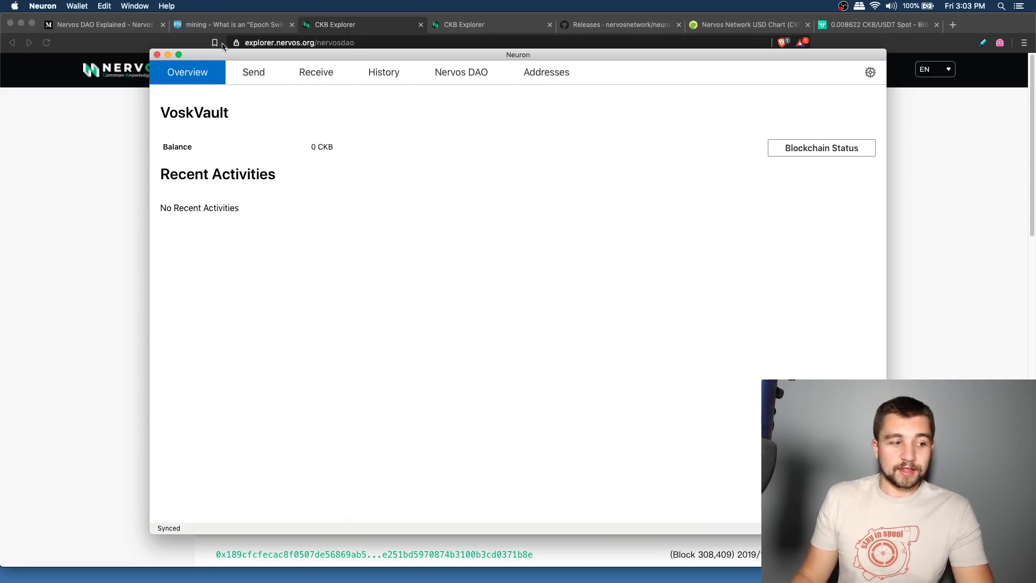
{"action": "left_click_drag", "start_coordinate": [325, 55], "coordinate": [202, 56]}
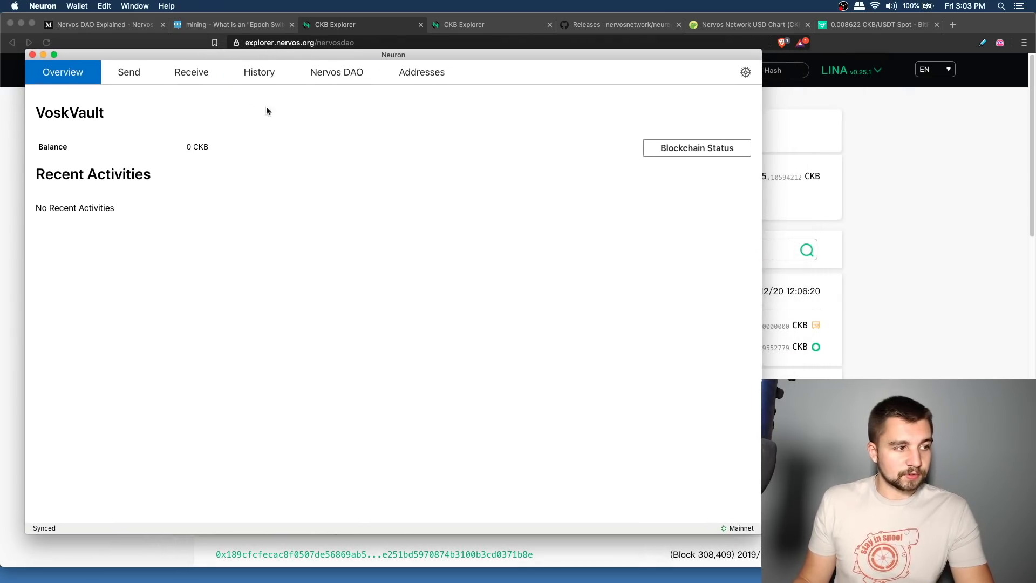
{"action": "left_click", "coordinate": [692, 148]}
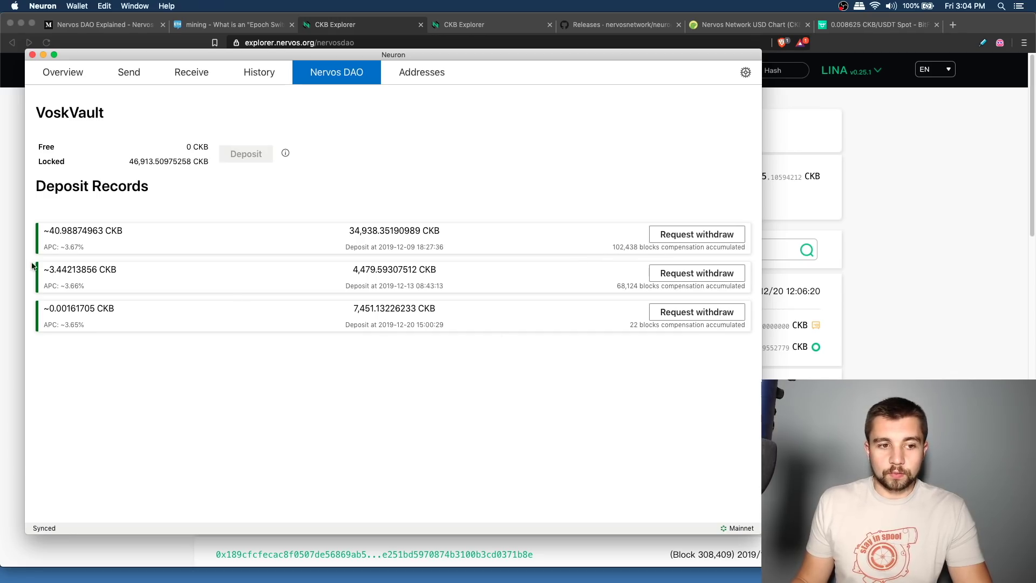
{"action": "left_click", "coordinate": [81, 75]}
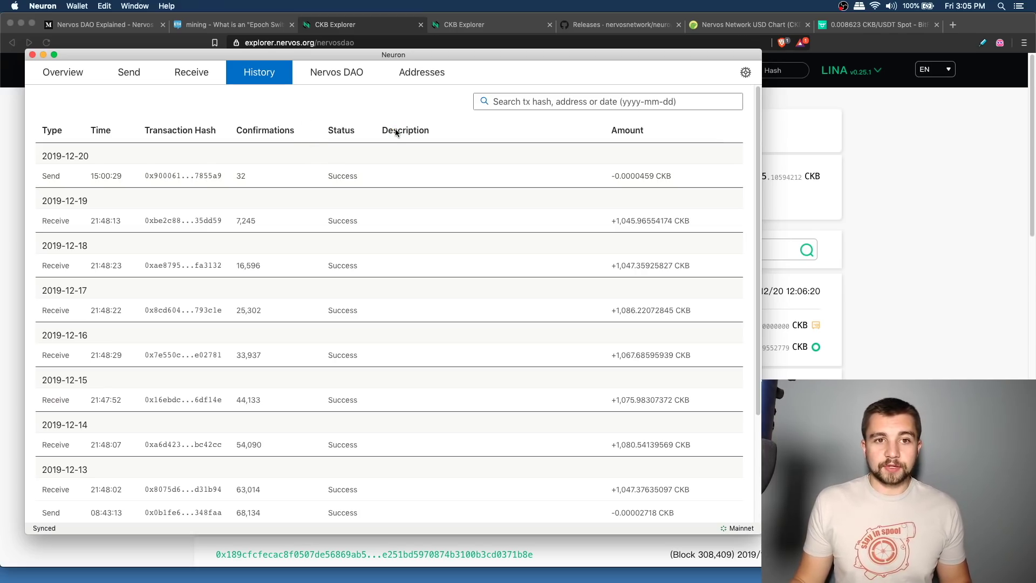
Switch to Brave and check the conversion of 50000 CKB to USD on CoinGecko and the CKB/USDT spot market on BitForex
{"action": "left_click", "coordinate": [847, 156]}
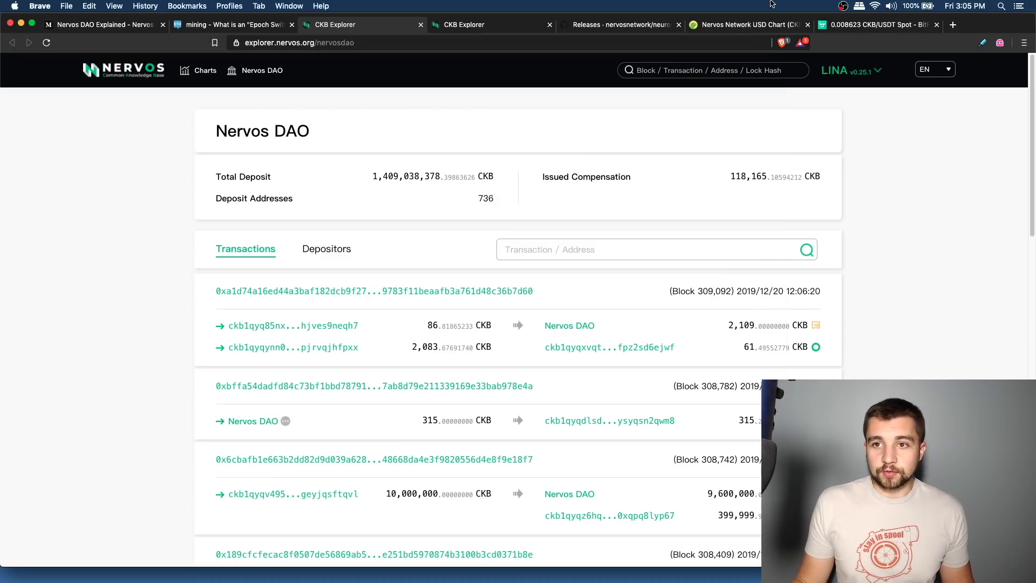
{"action": "left_click", "coordinate": [746, 27]}
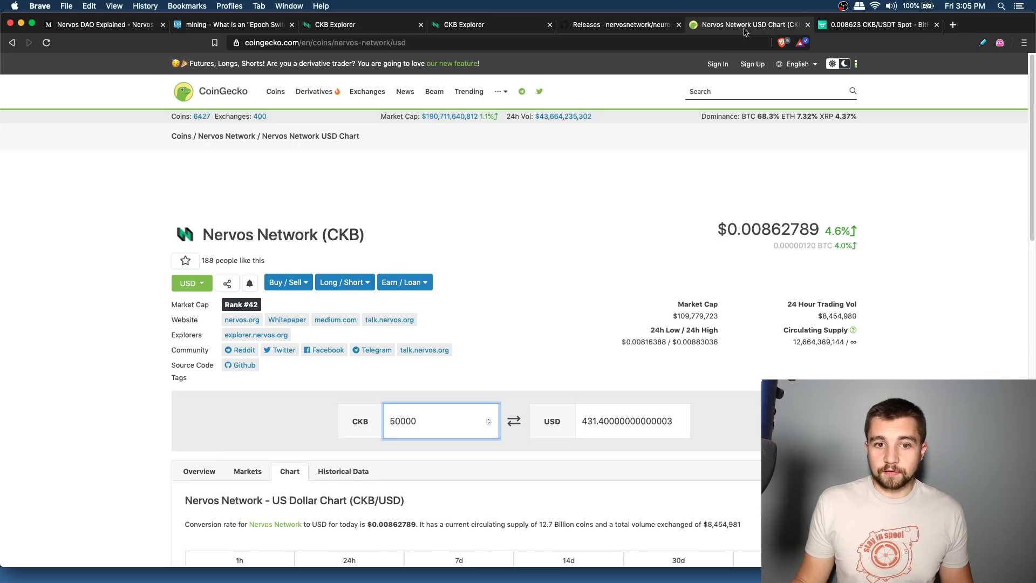
{"action": "scroll", "coordinate": [514, 318], "scroll_direction": "down", "scroll_amount": 1}
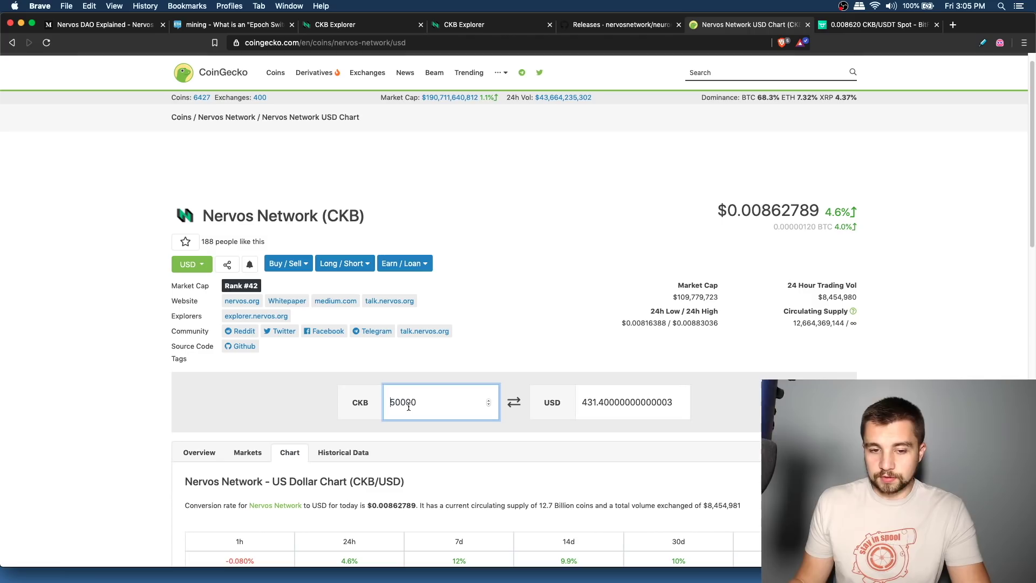
{"action": "double_click", "coordinate": [408, 403]}
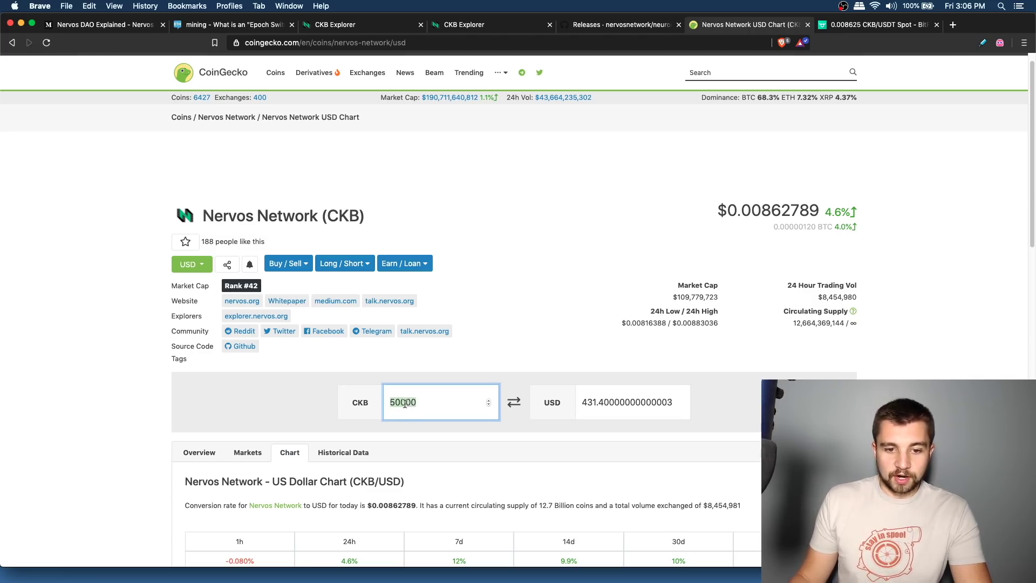
{"action": "left_click", "coordinate": [406, 403]}
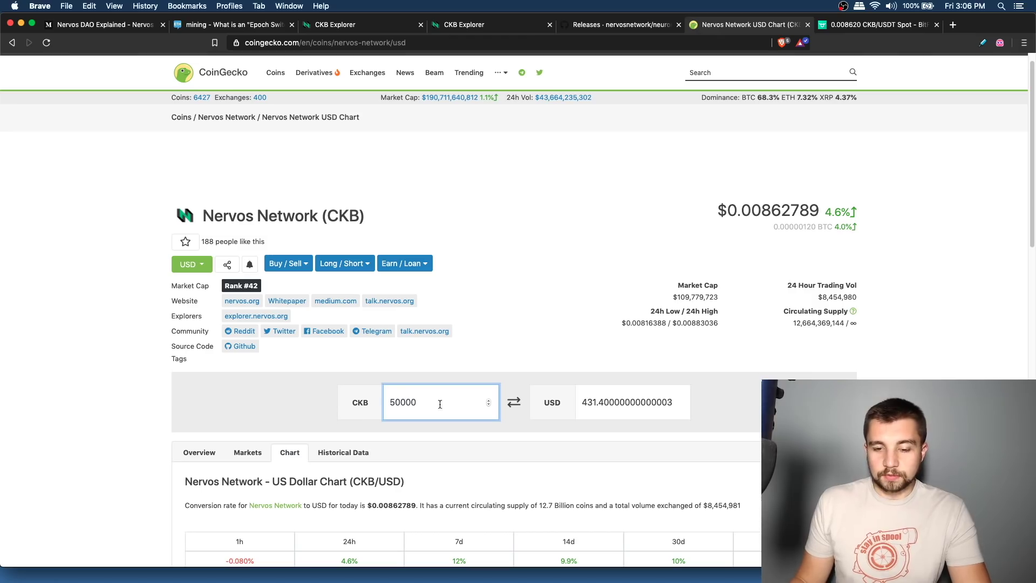
{"action": "key", "text": "Tab"}
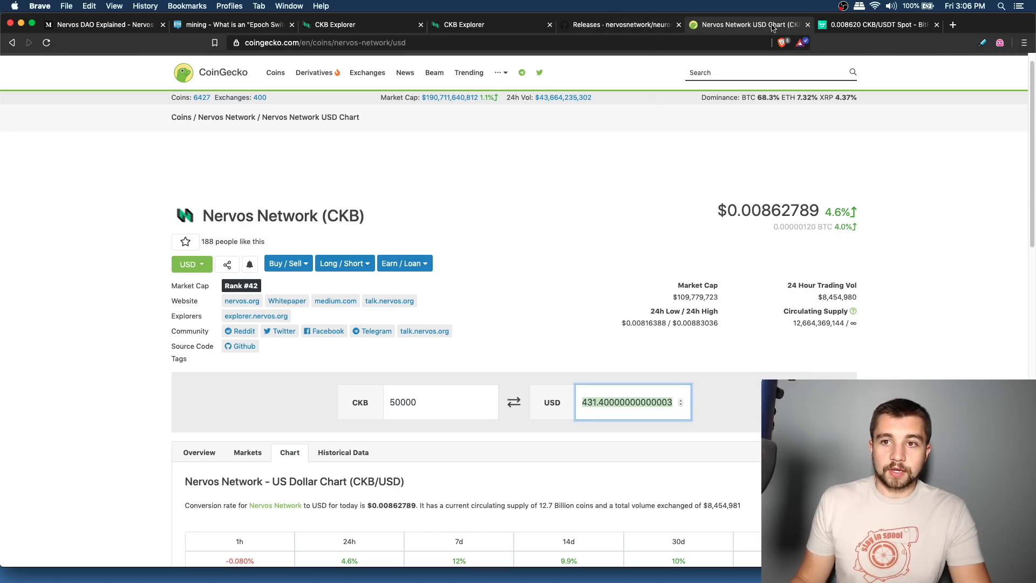
{"action": "left_click", "coordinate": [828, 27]}
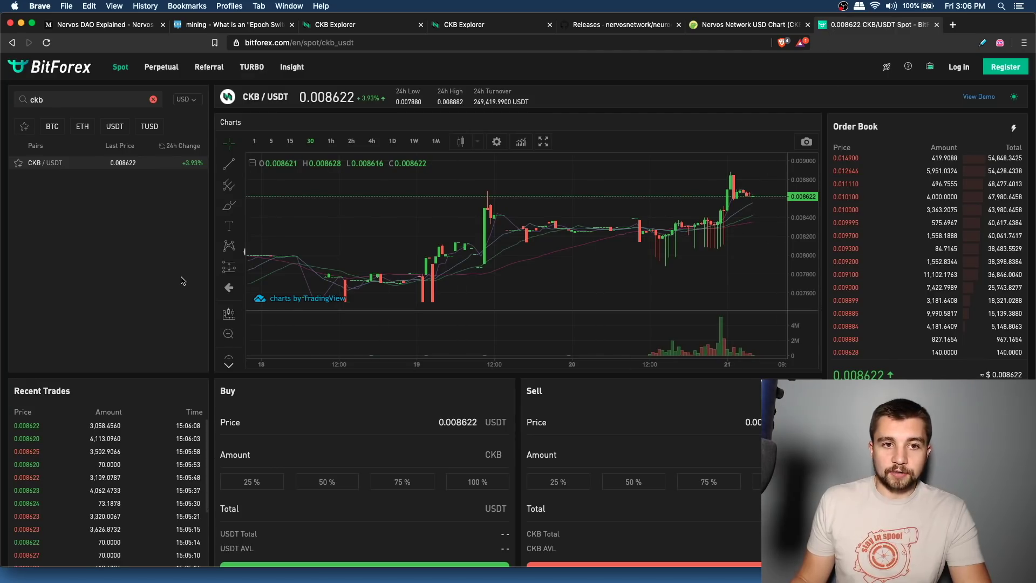